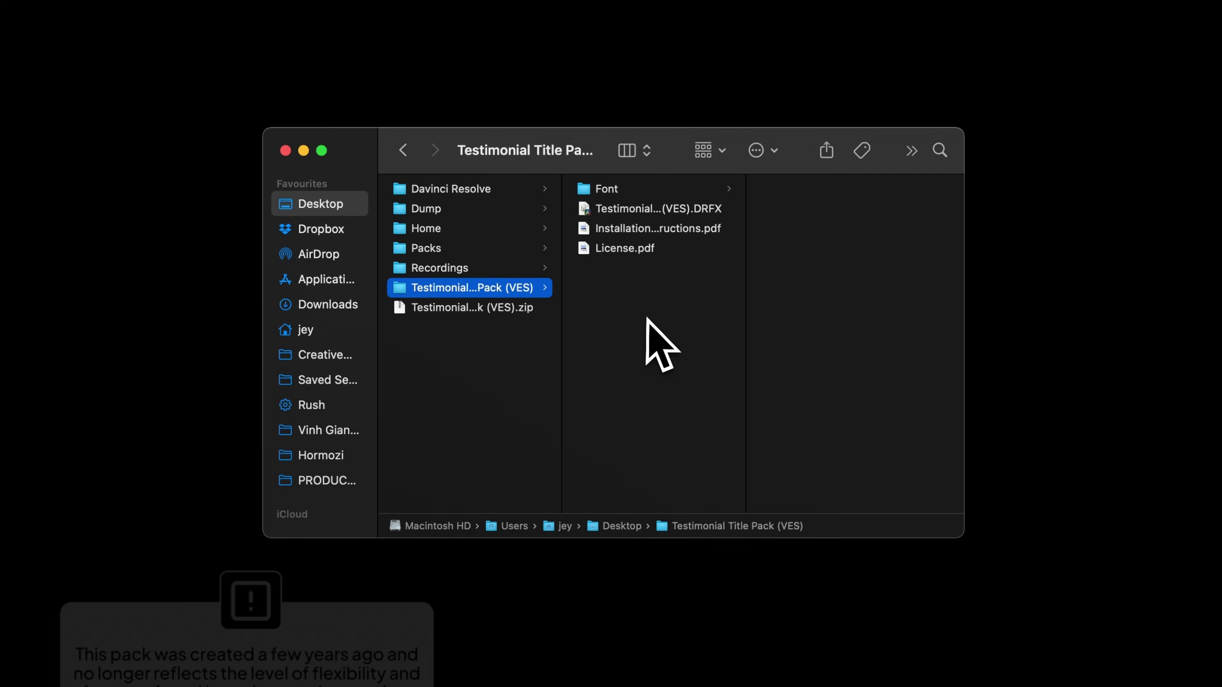
Preview the License and installation PDFs, then select all 36 Montserrat font files in the Font folder.
left_click(618, 250)
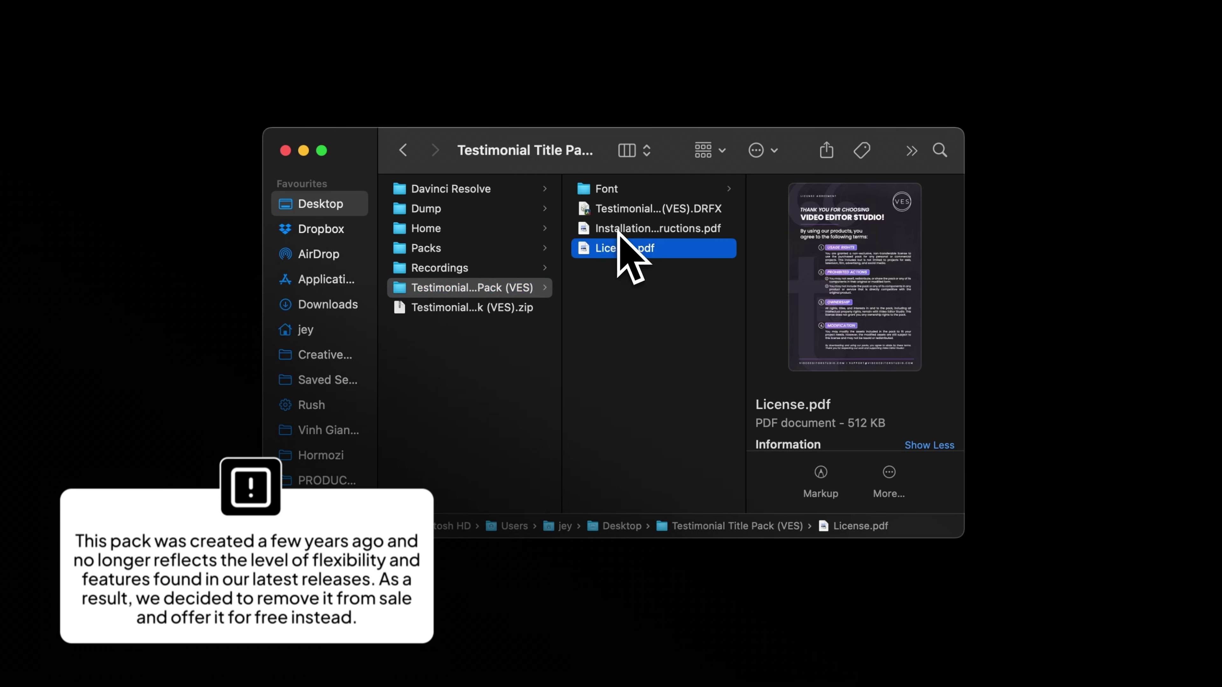
left_click(619, 231)
left_click(618, 214)
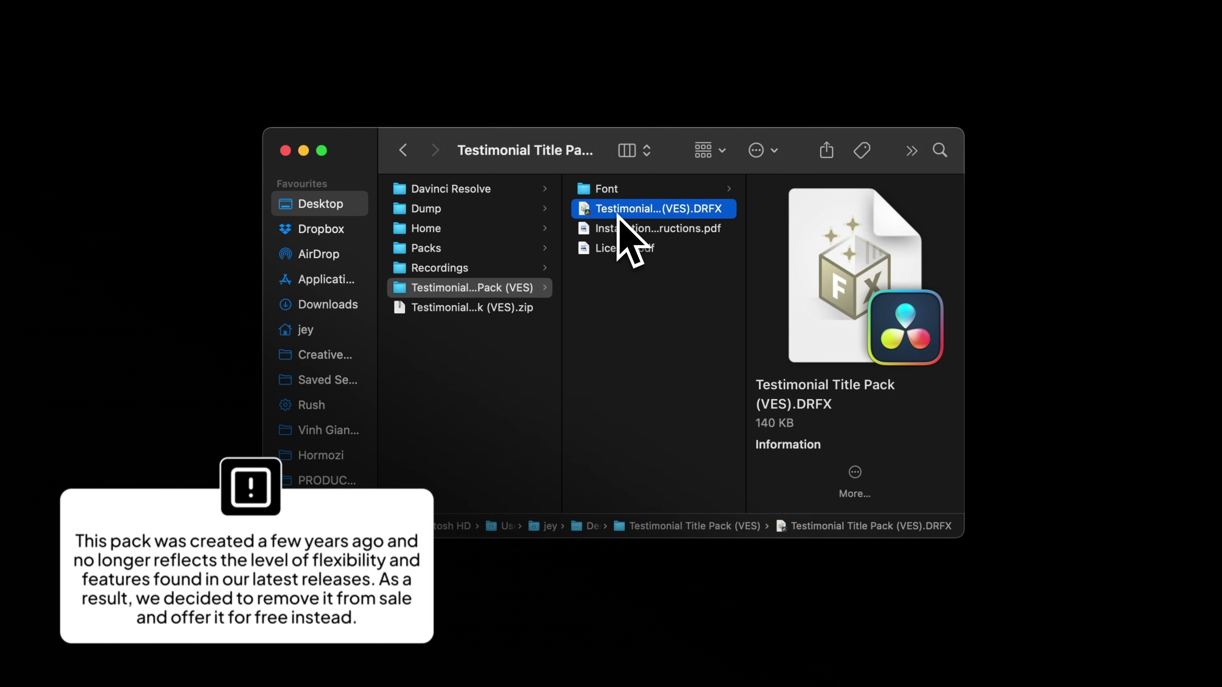
left_click(620, 189)
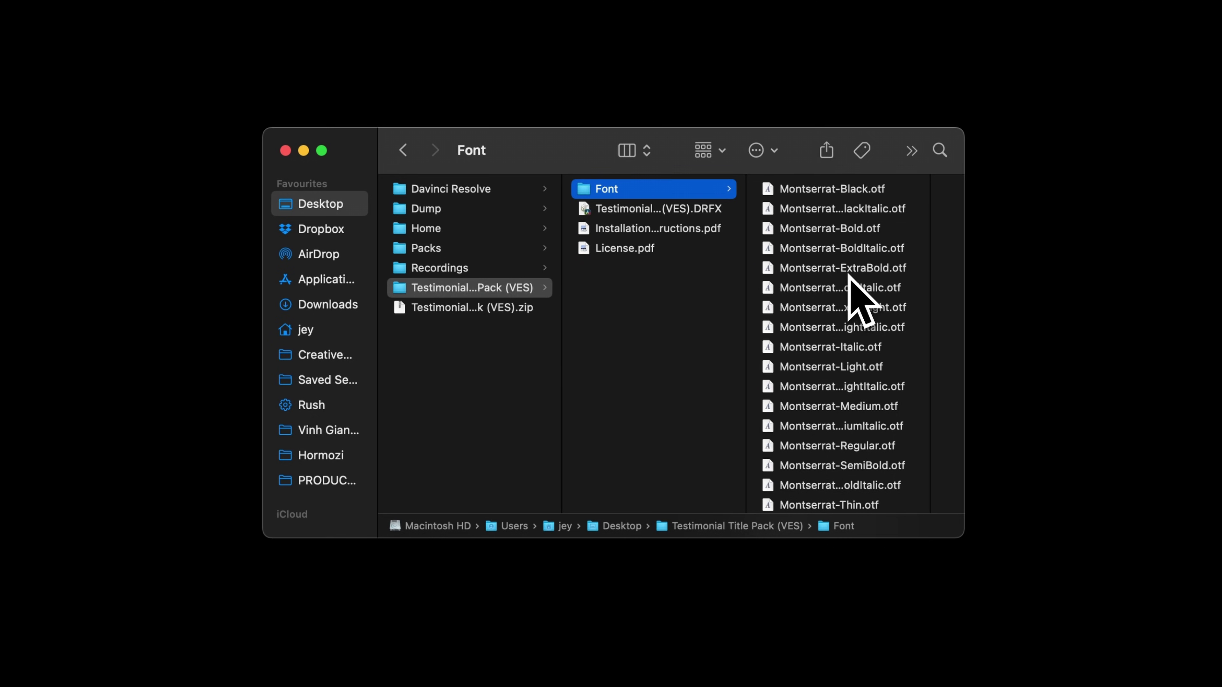
left_click(817, 190)
scroll(702, 409, "down", 10)
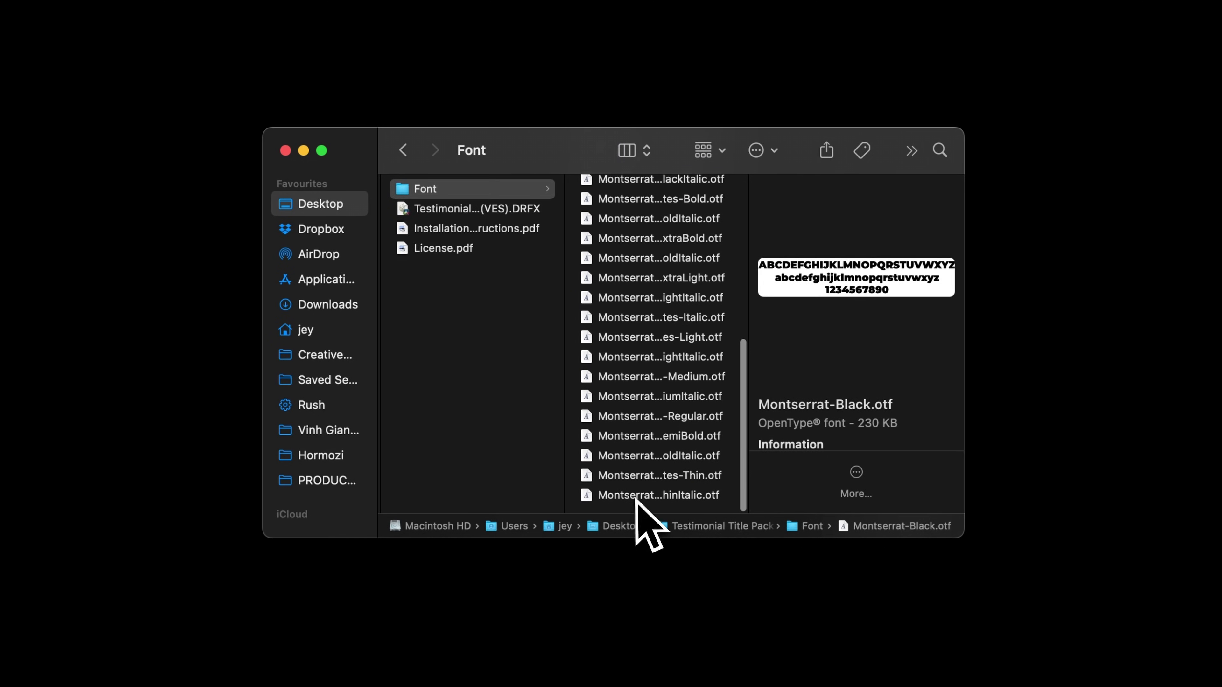
left_click(635, 495, "shift")
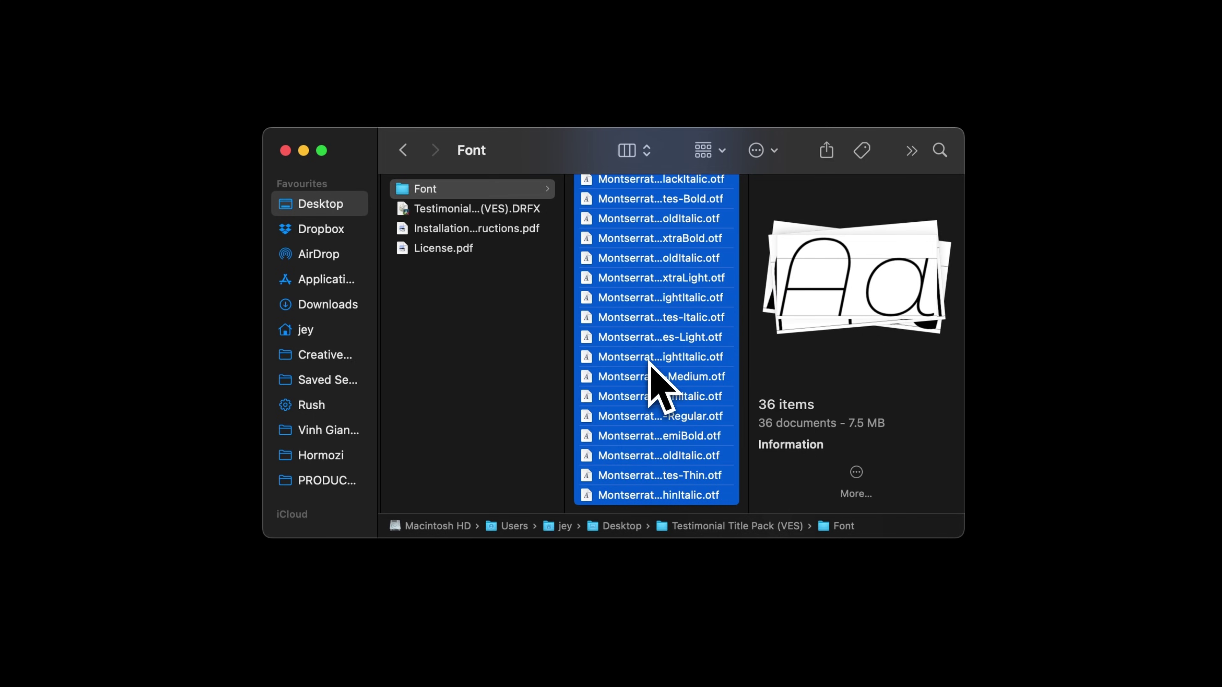
Install the Testimonial Title Pack (VES).DRFX bundle into DaVinci Resolve.
left_click(489, 212)
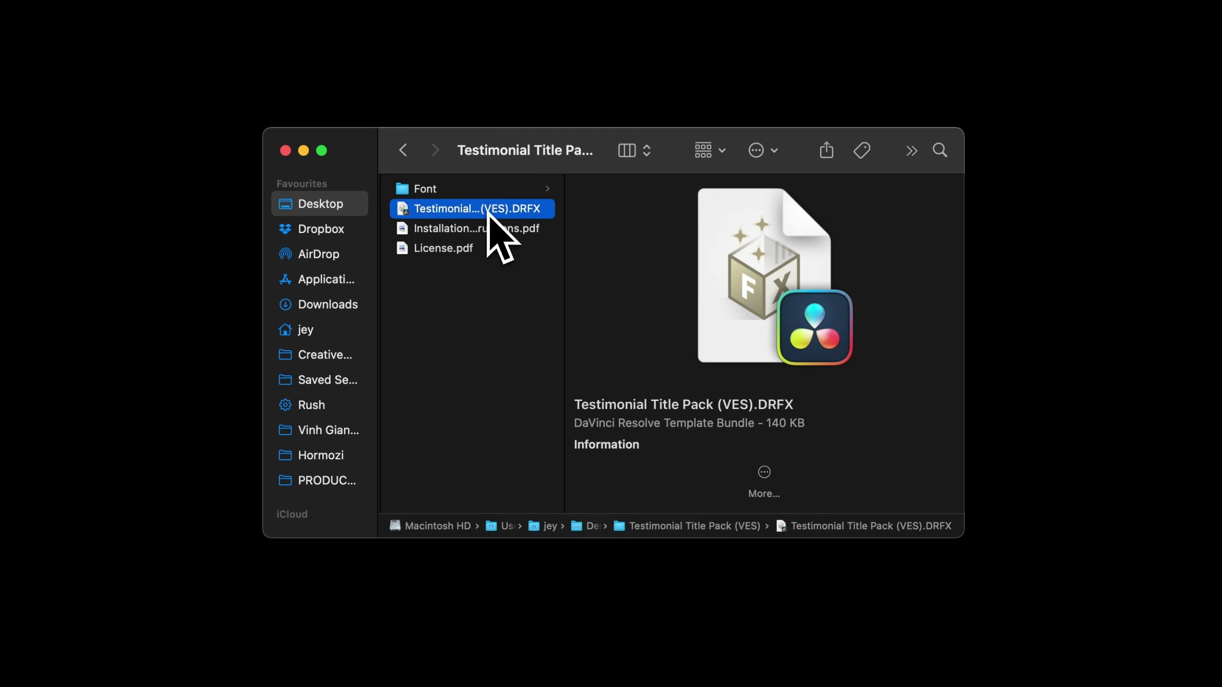
double_click(488, 212)
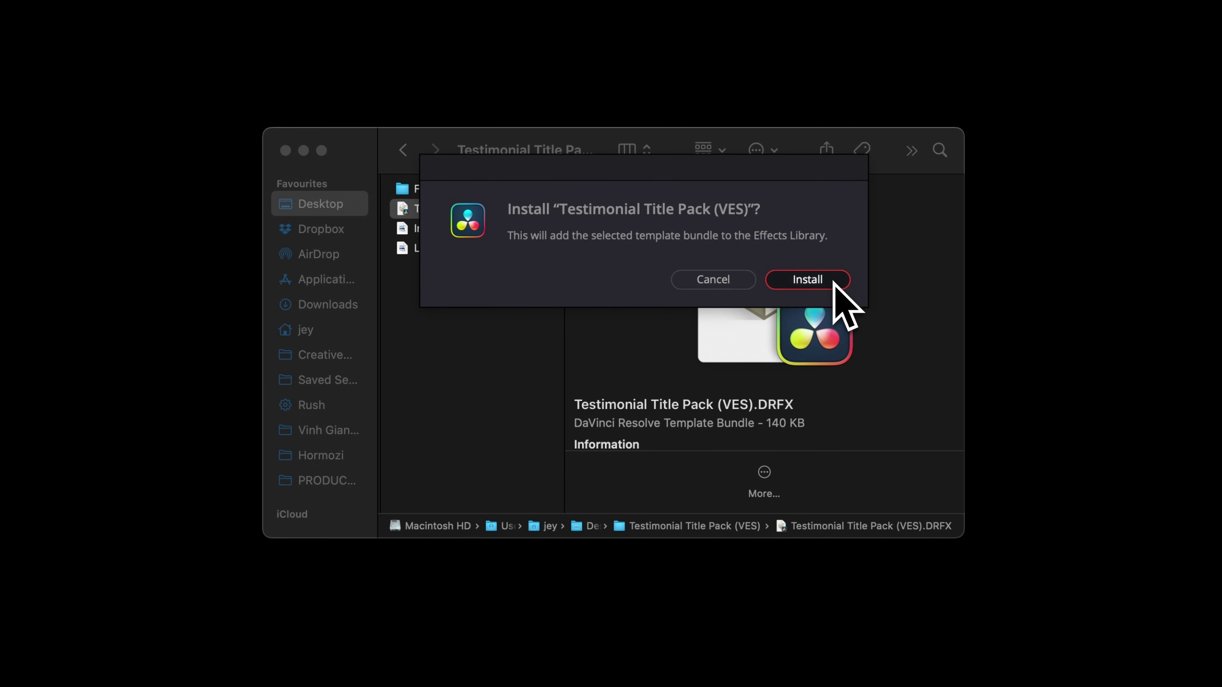
left_click(808, 280)
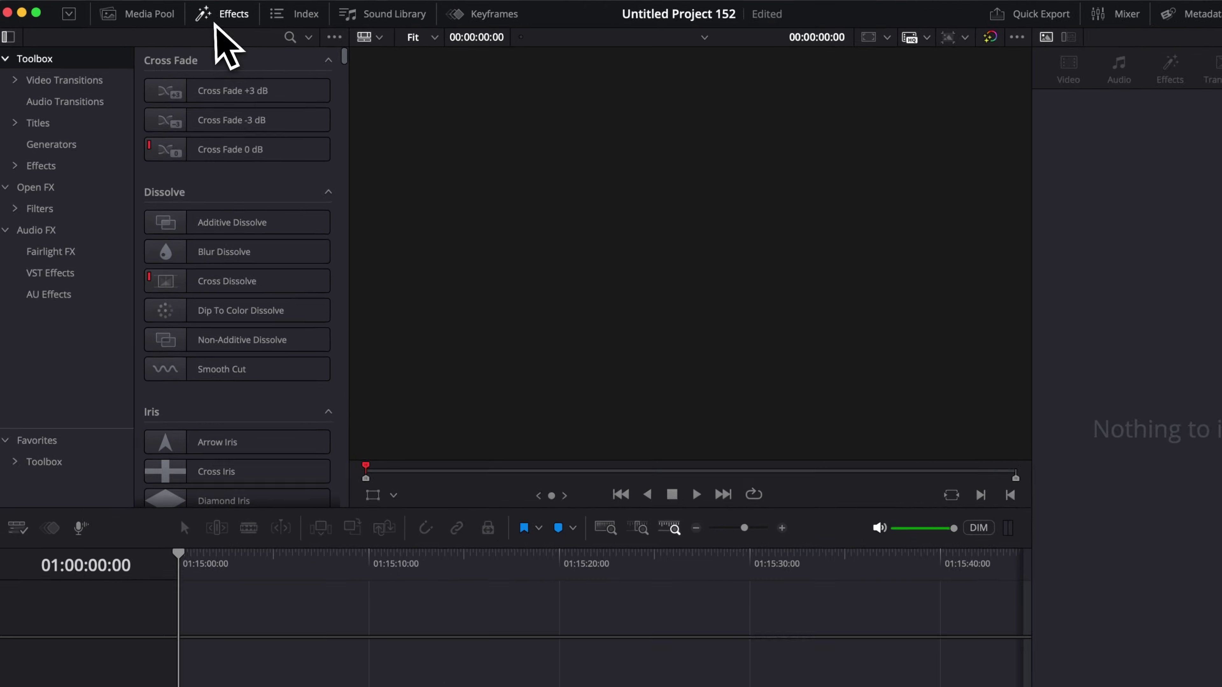
Drag Testimonial 01 (VES) from Titles > Video Editor Studio > Testimonial Pack to the start of Video 1.
left_click(17, 124)
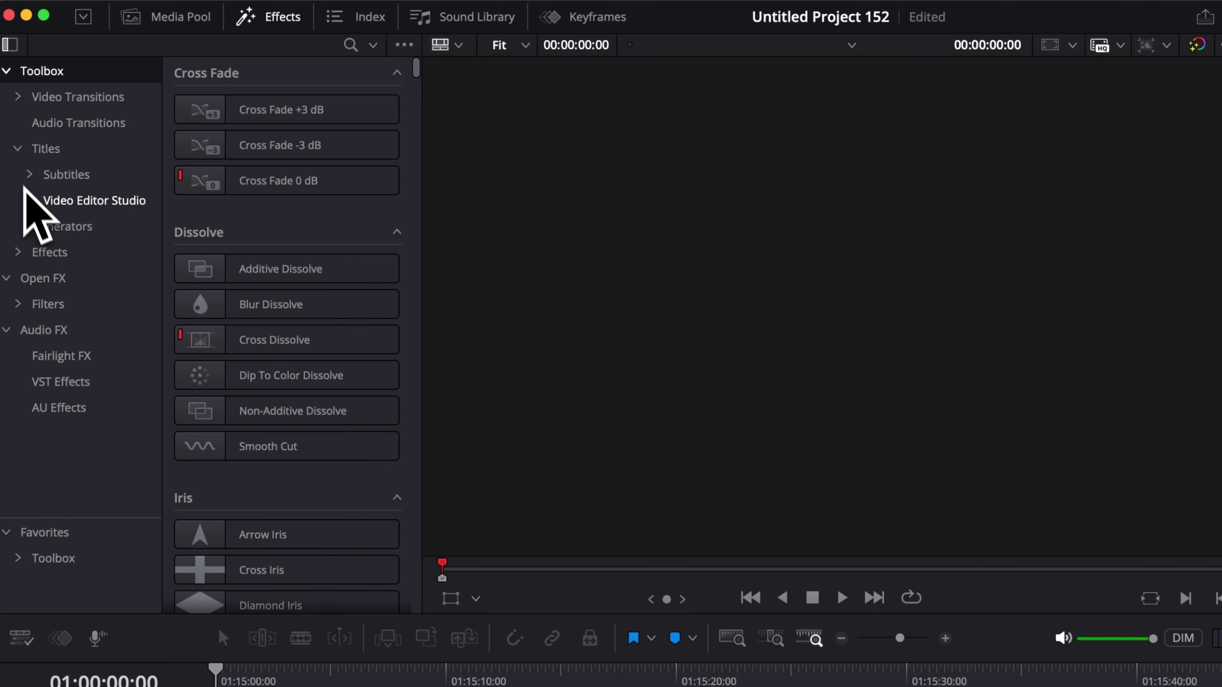
left_click(28, 199)
scroll(59, 284, "down", 10)
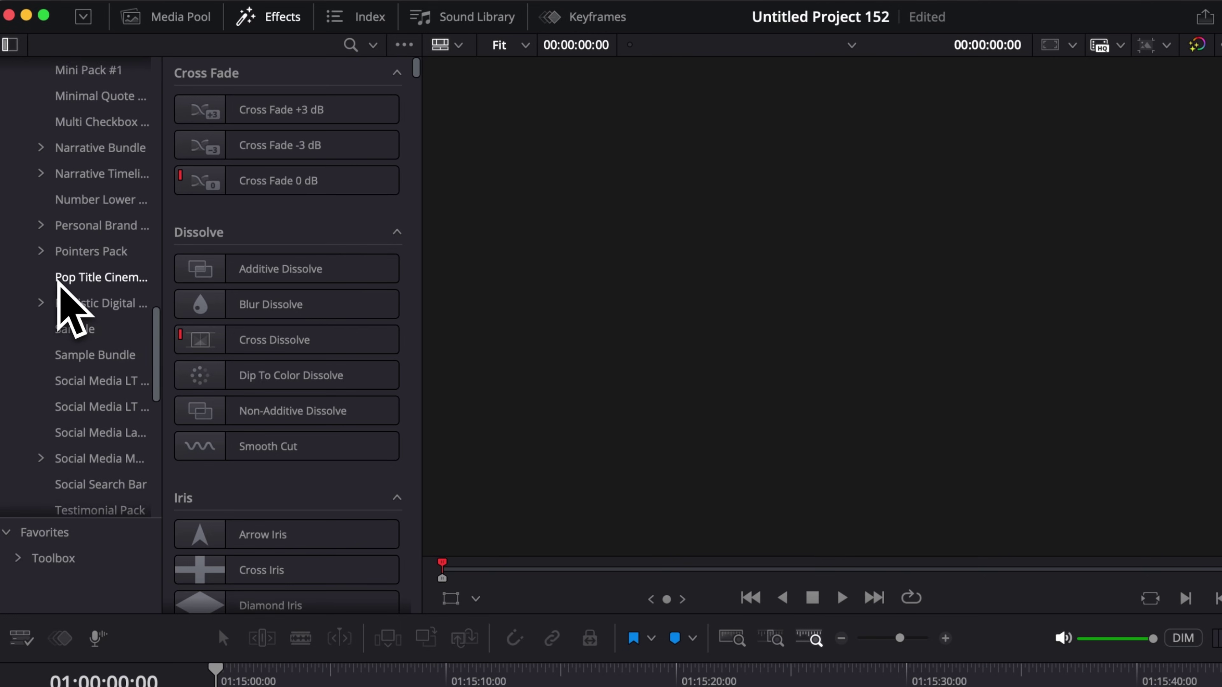
scroll(59, 285, "down", 7)
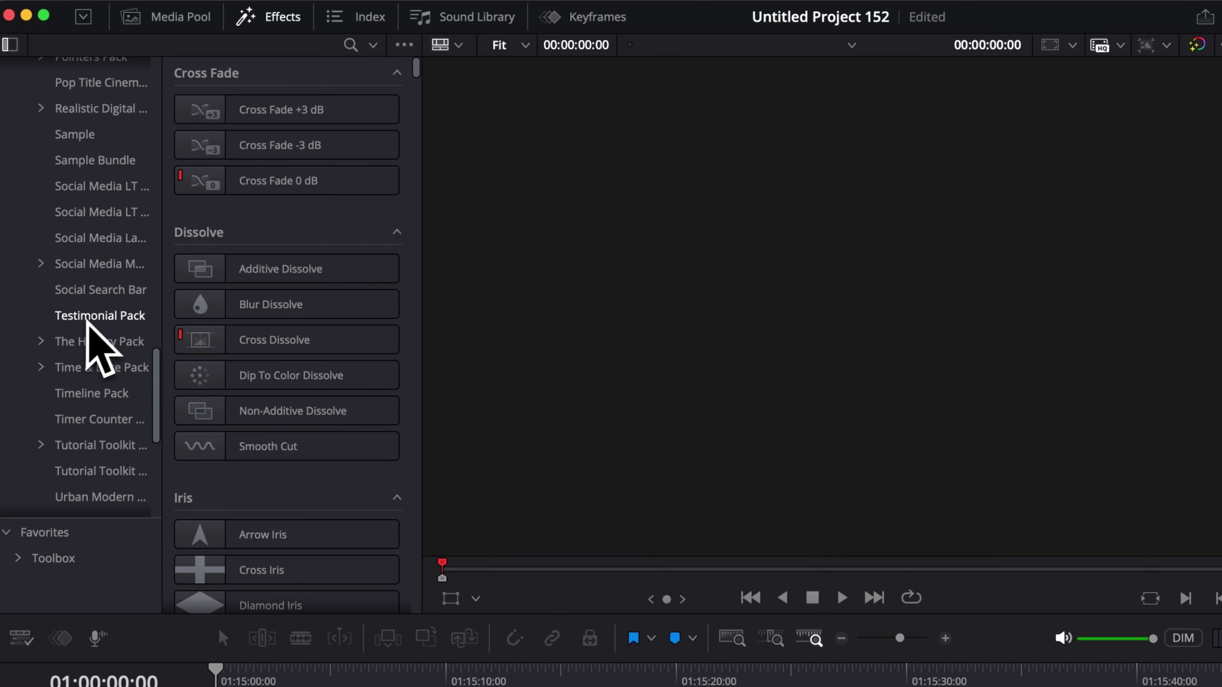
left_click(92, 319)
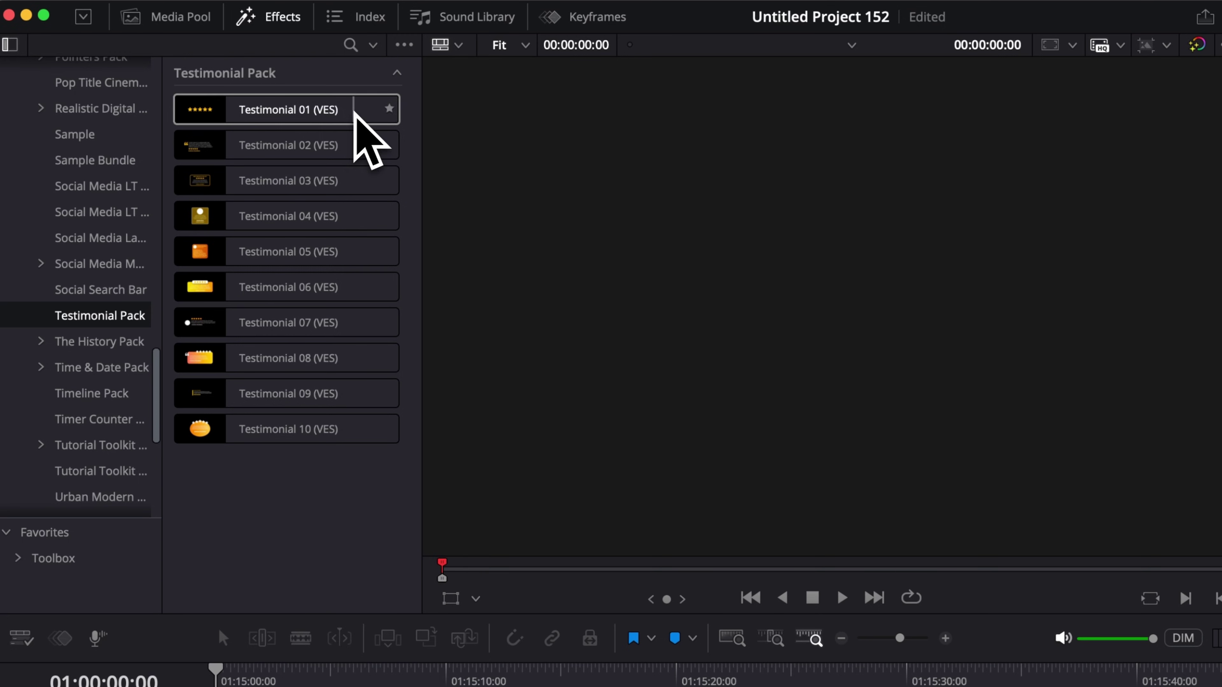
mouse_move(343, 441)
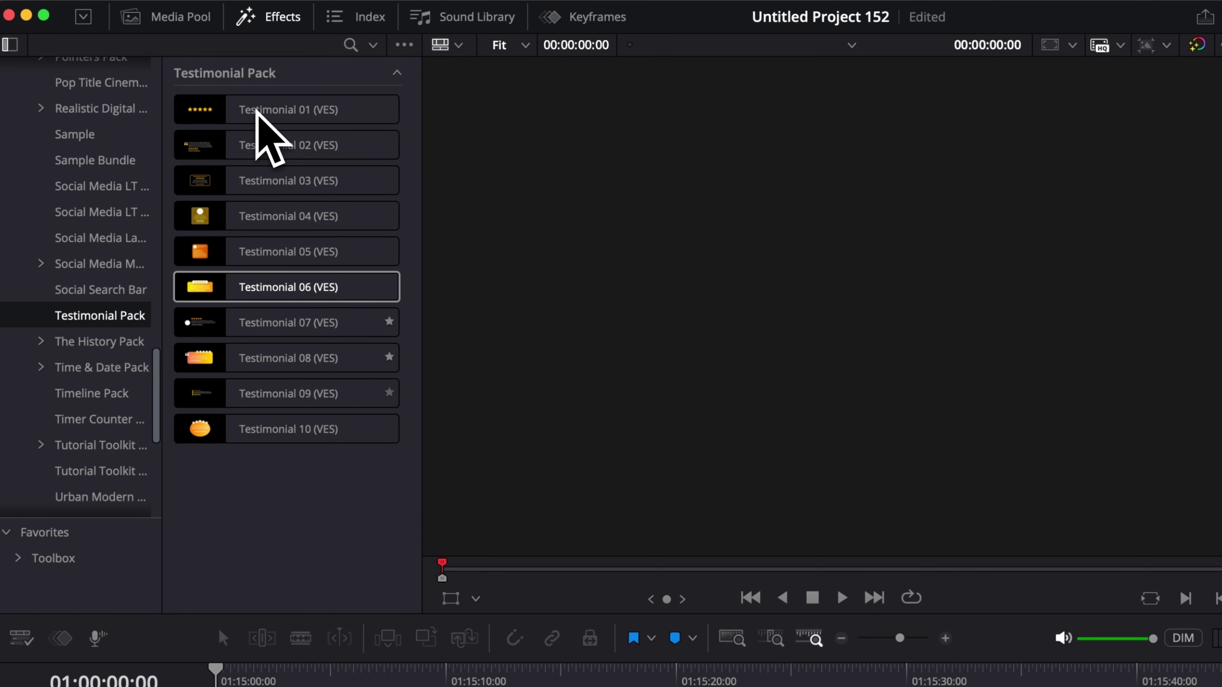
left_click_drag(250, 112, 201, 686)
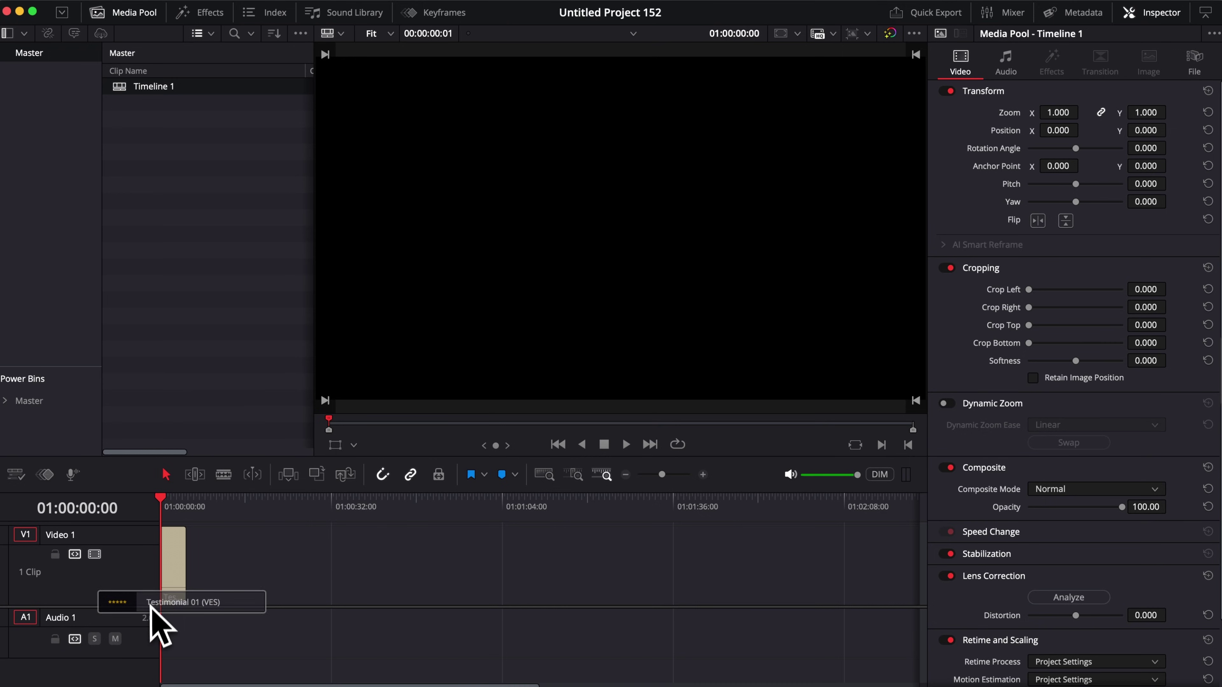
left_click_drag(149, 605, 161, 597)
Drop the title at the start of V1, save, preview it, and set Animation Length to 2.0 seconds.
left_click(171, 504)
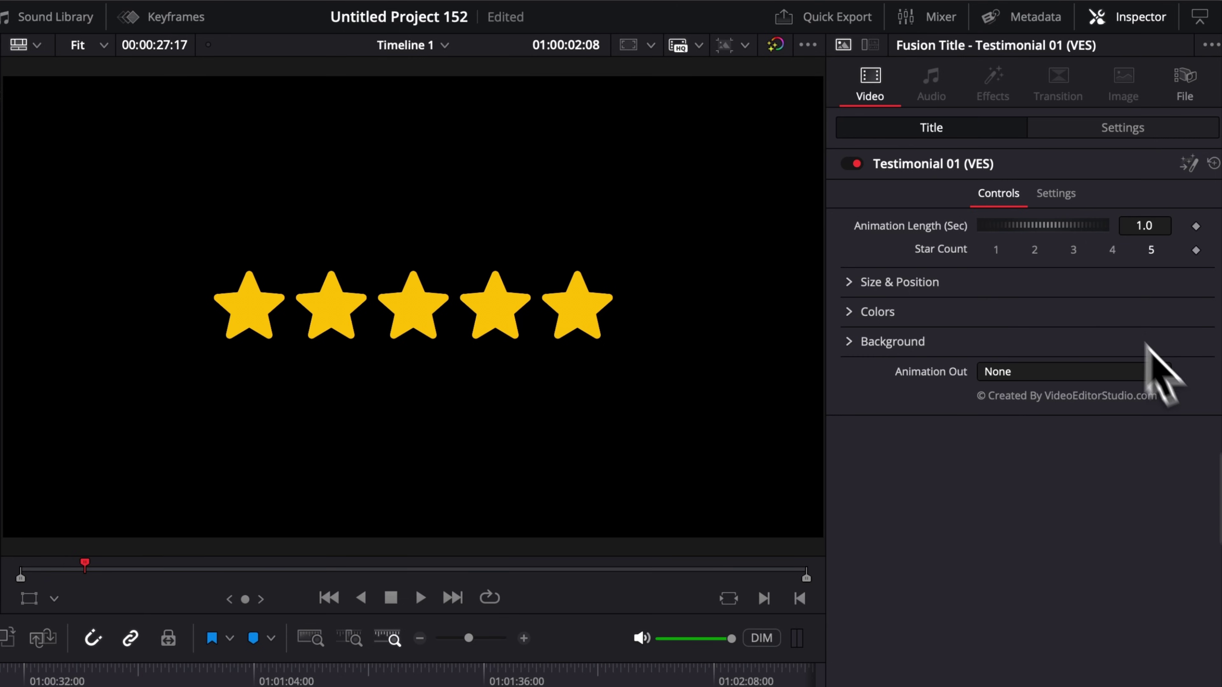
key("super+s")
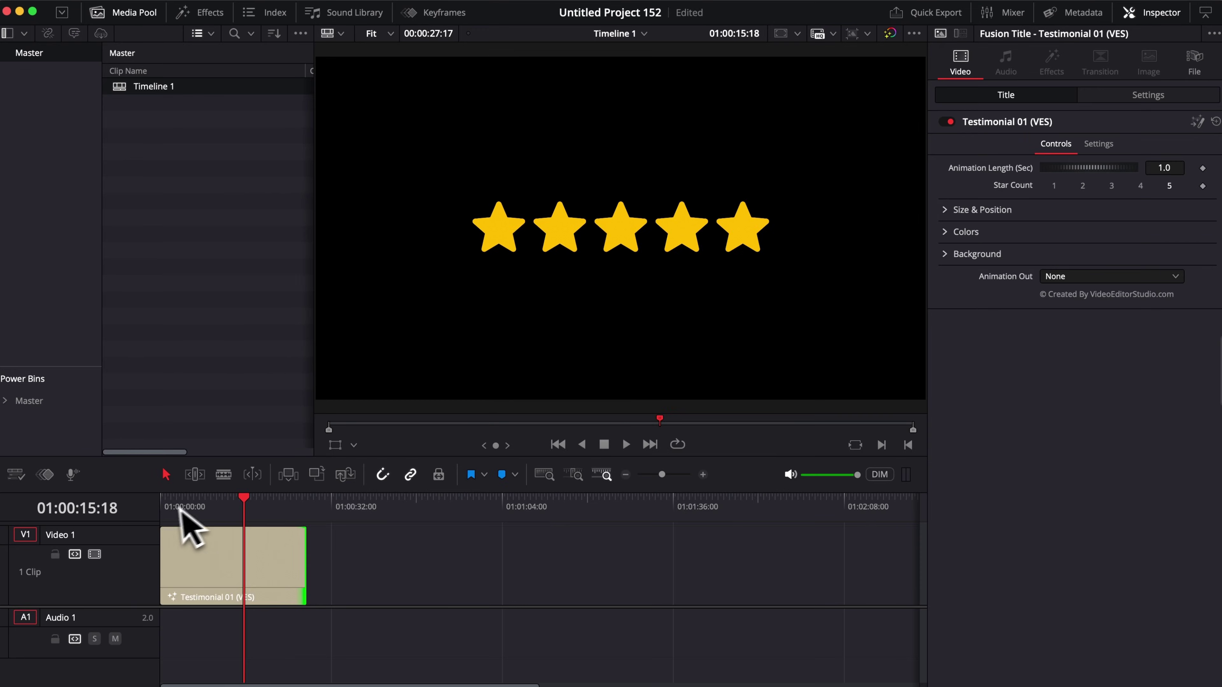
left_click(164, 505)
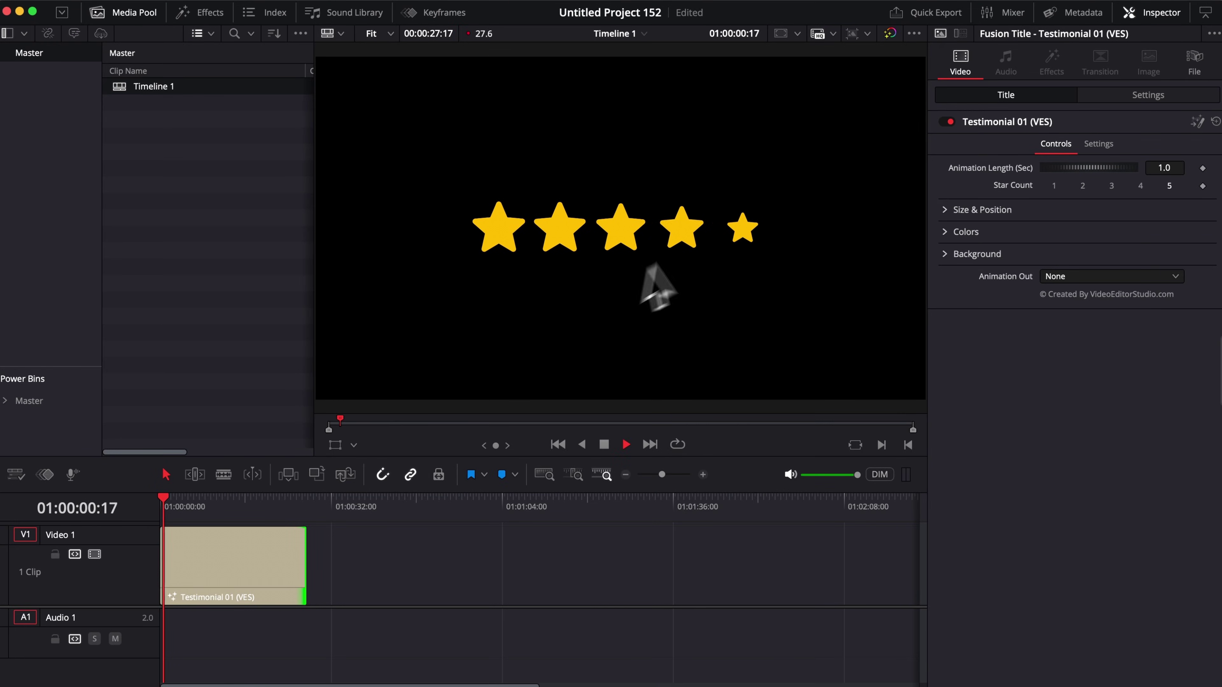
key("space")
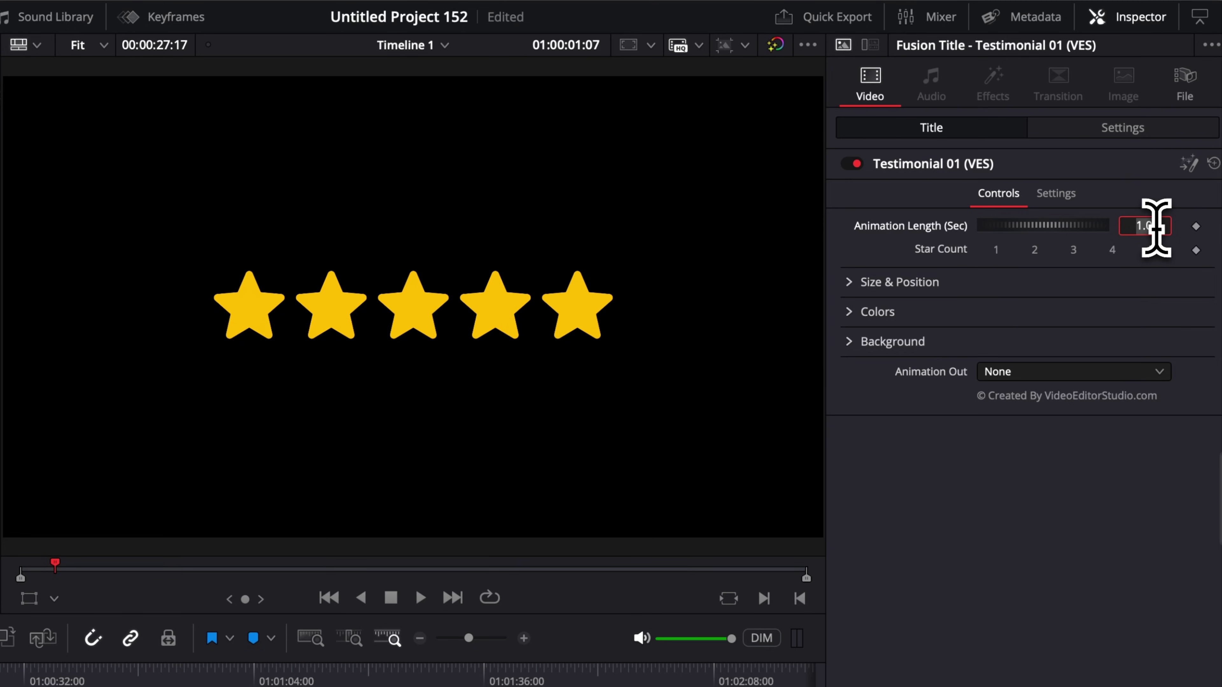
key("Return")
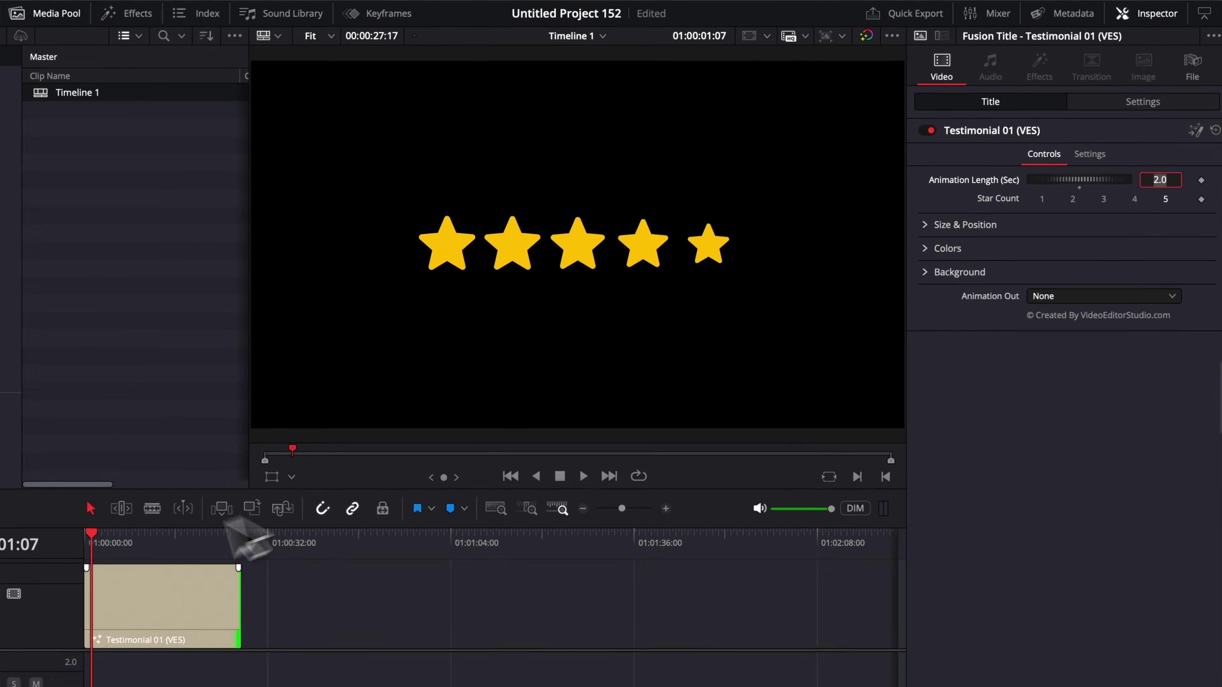
key("Home")
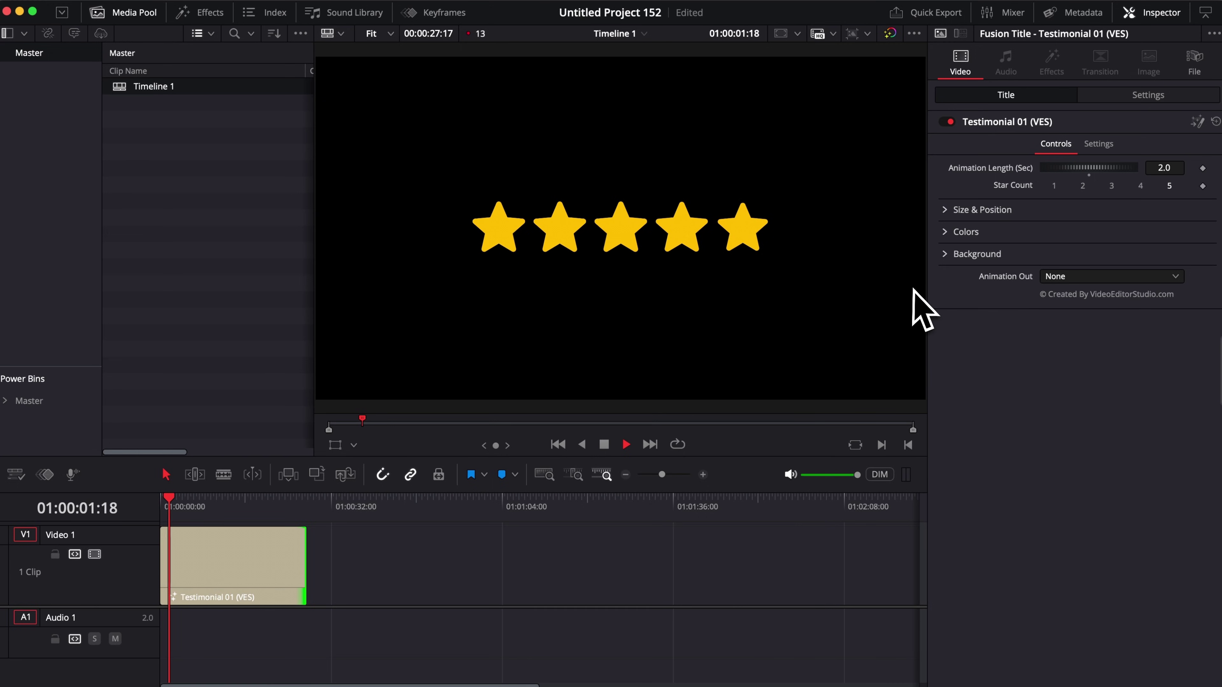
Try Star Count 3 and 4 before keeping 5 stars, and expand the Animation Out list.
key("space")
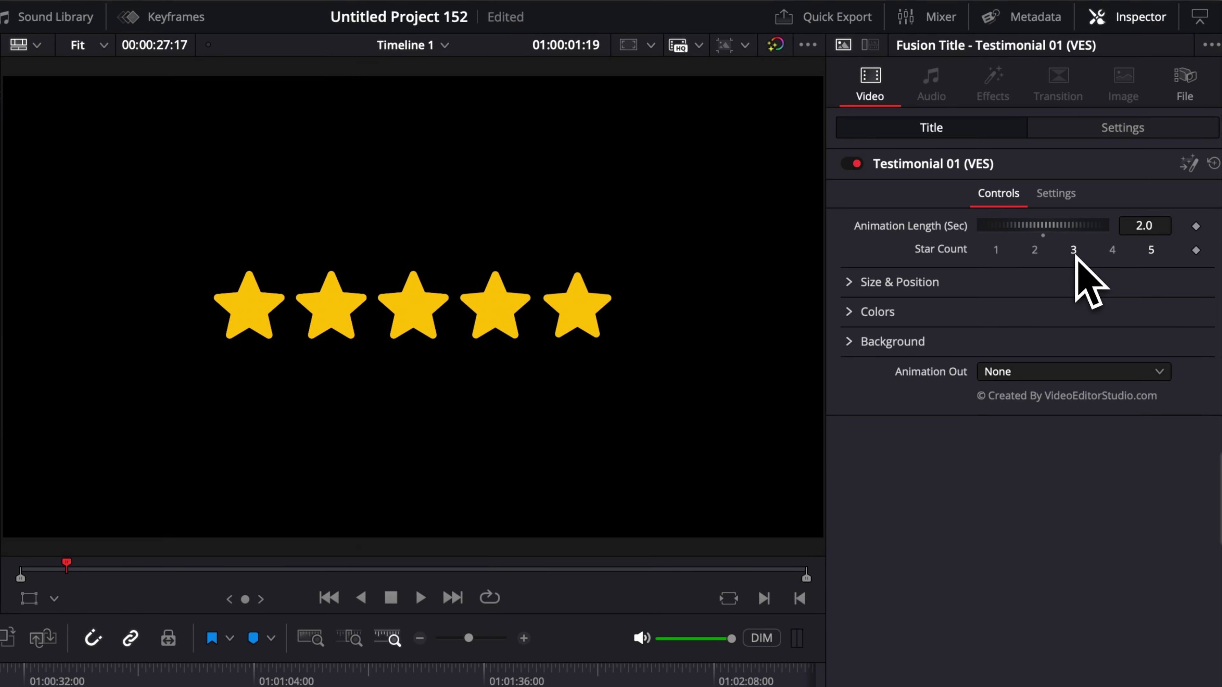
left_click(1075, 253)
left_click(1151, 252)
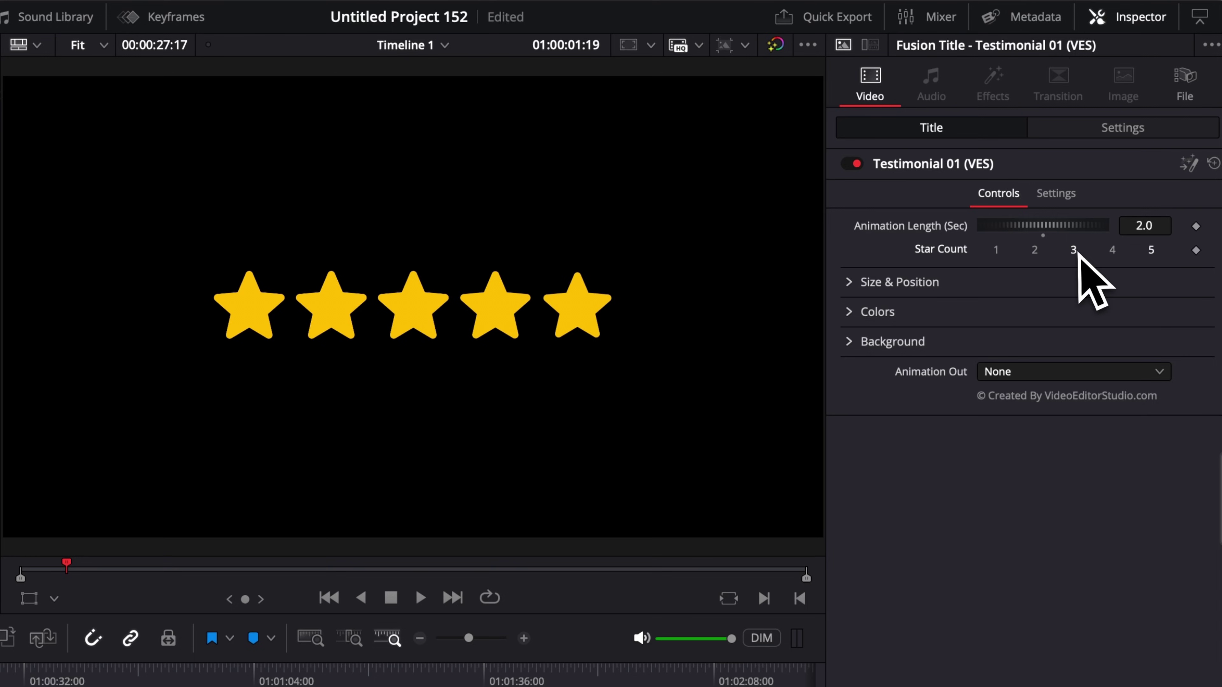
left_click(1074, 251)
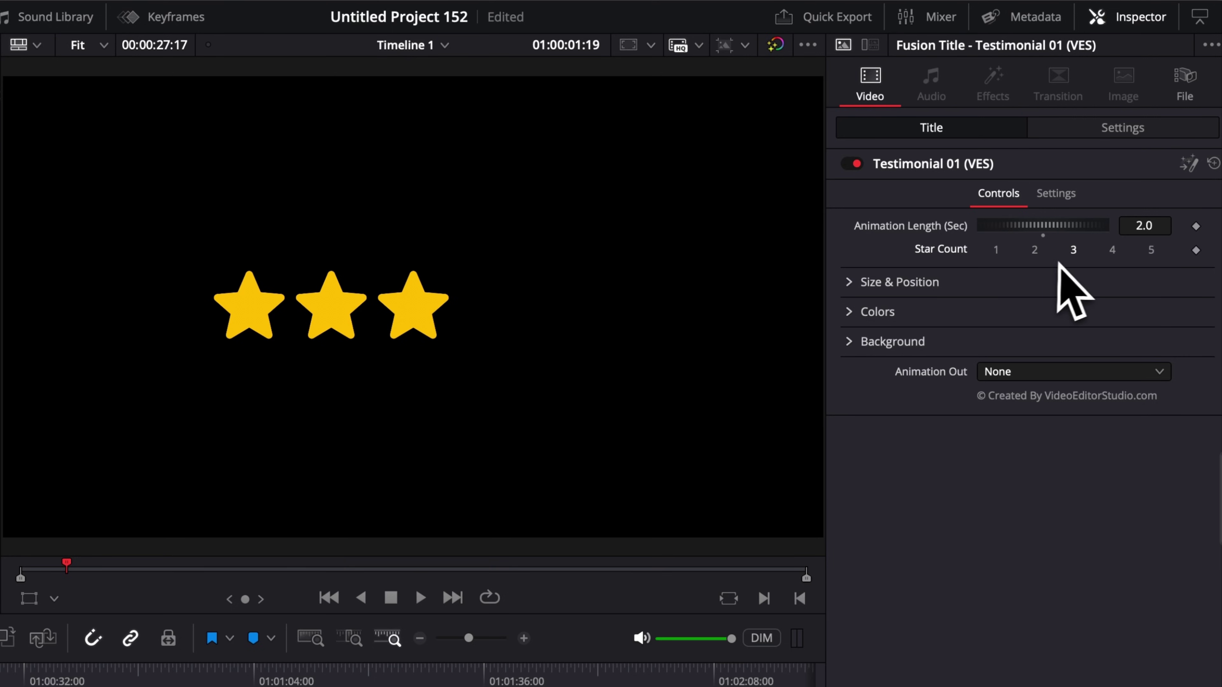
left_click(1107, 253)
left_click(1156, 252)
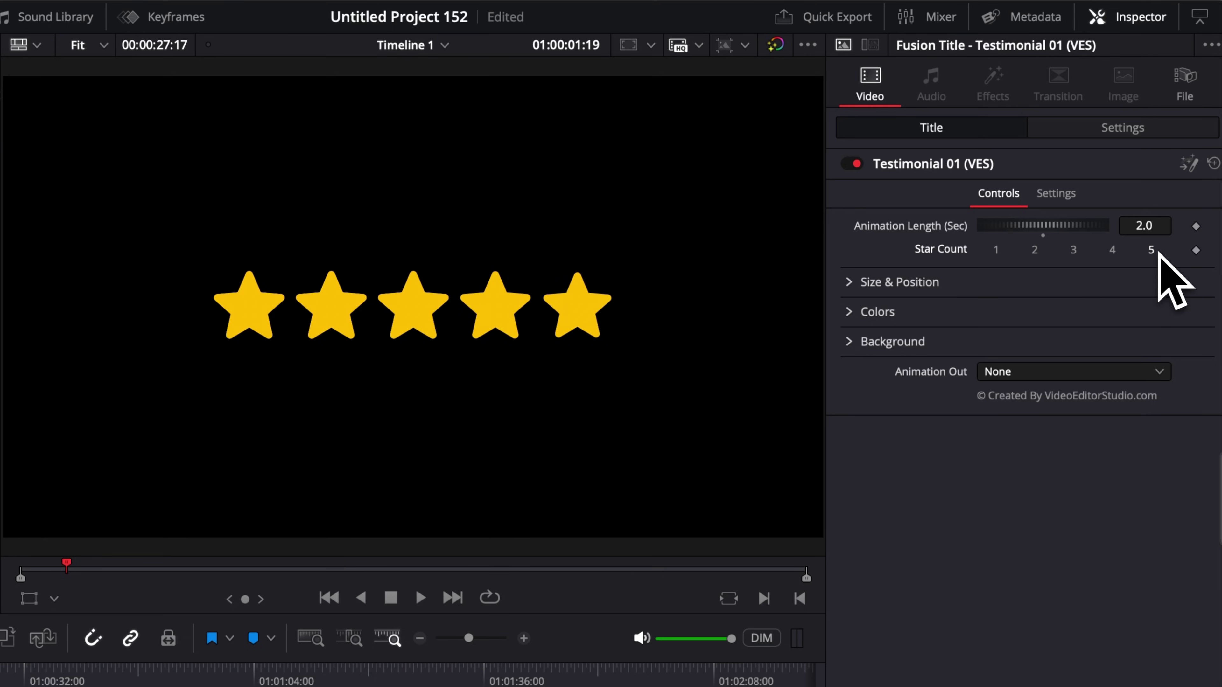
left_click(1060, 374)
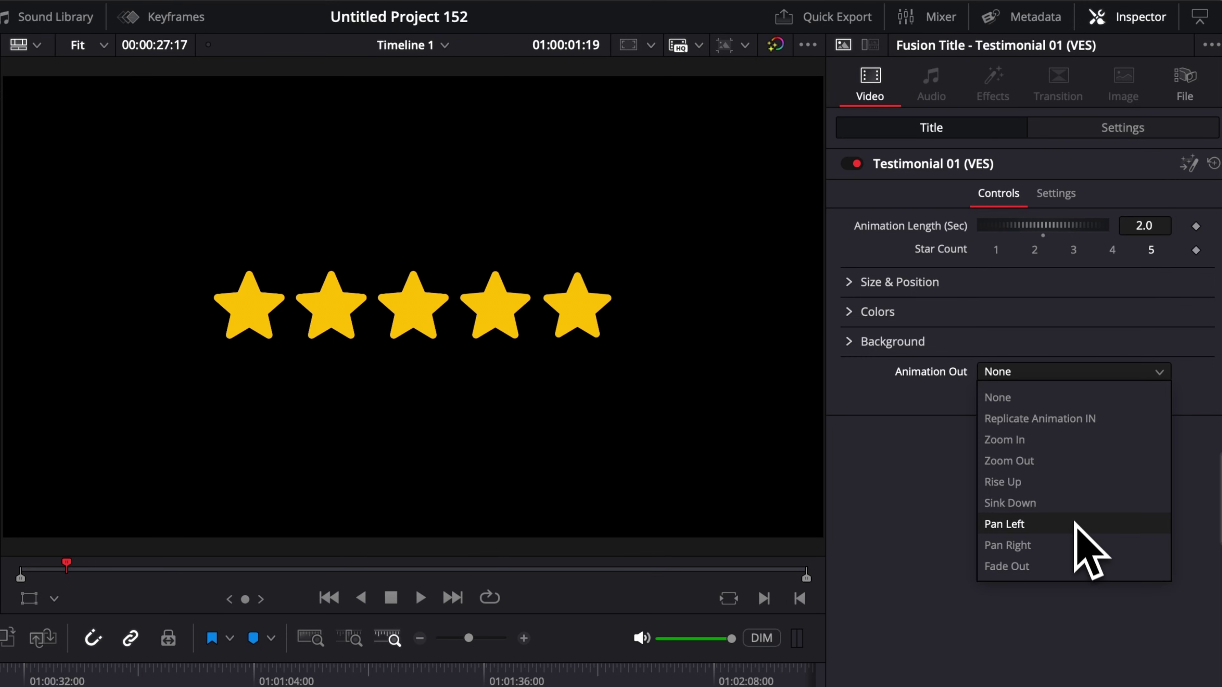
Set Animation Out to Sink Down and replay the title from the start.
left_click(1080, 503)
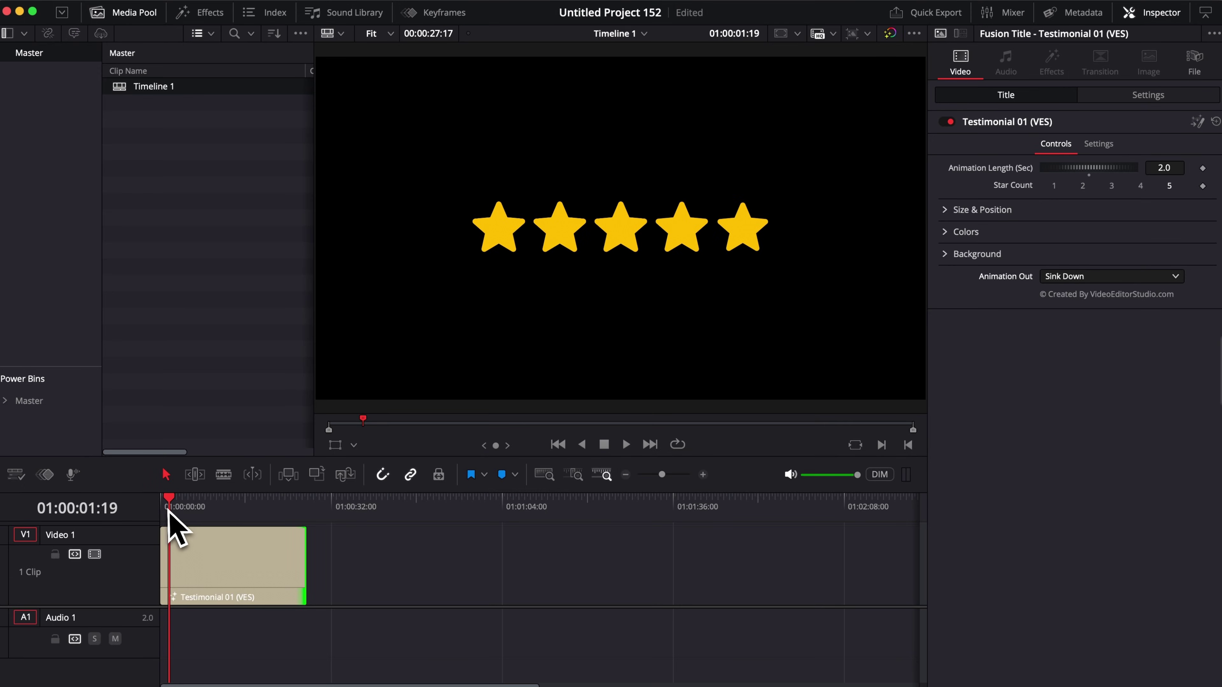
left_click_drag(167, 508, 162, 508)
key("space")
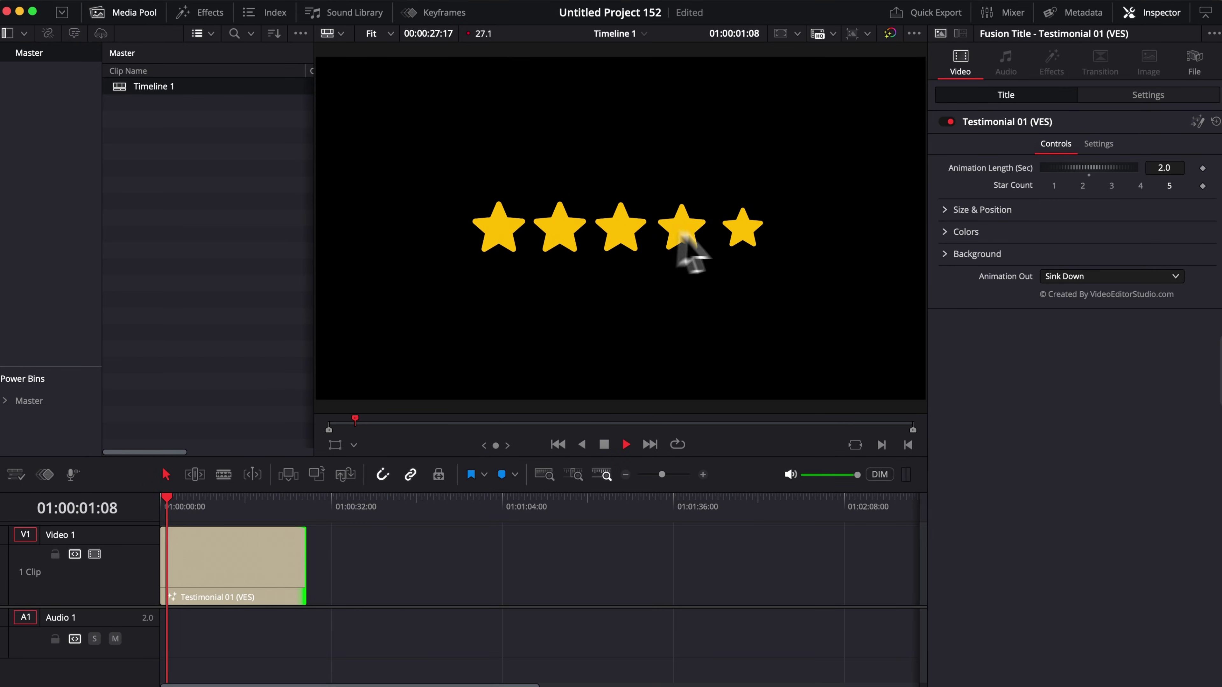
key("space")
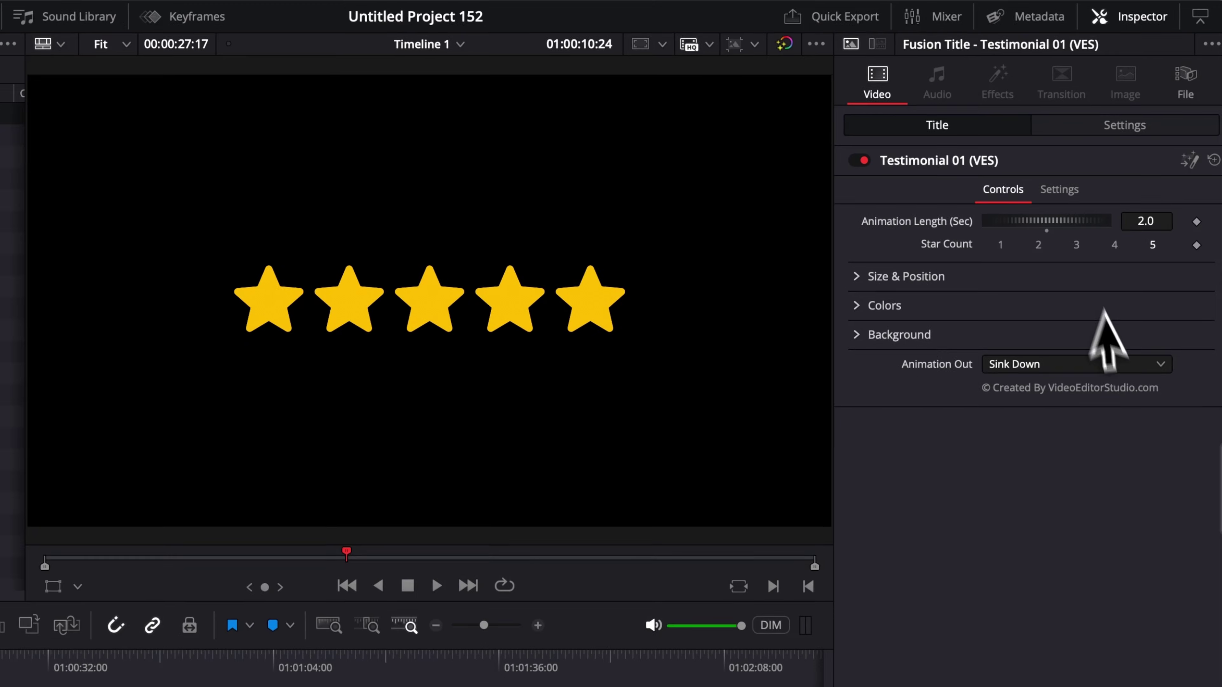
Expand and collapse the Size & Position, Colors and Background sections to review the title.
left_click(850, 283)
left_click(850, 284)
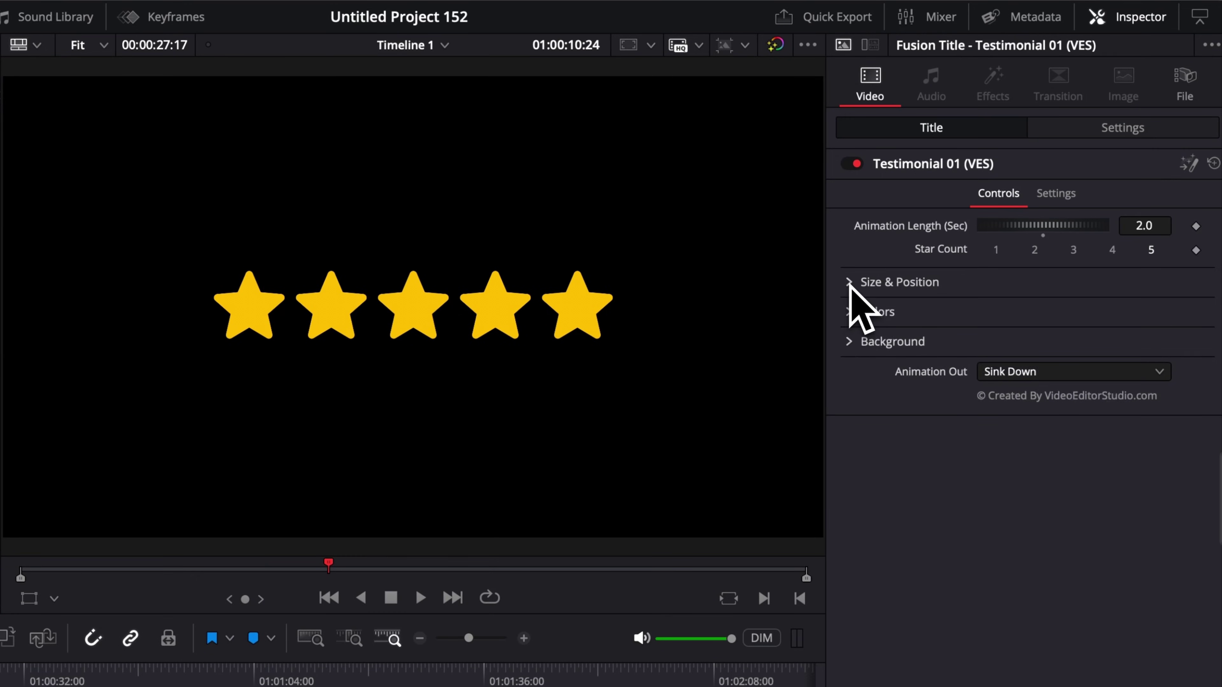
left_click(849, 312)
left_click(850, 322)
left_click(849, 347)
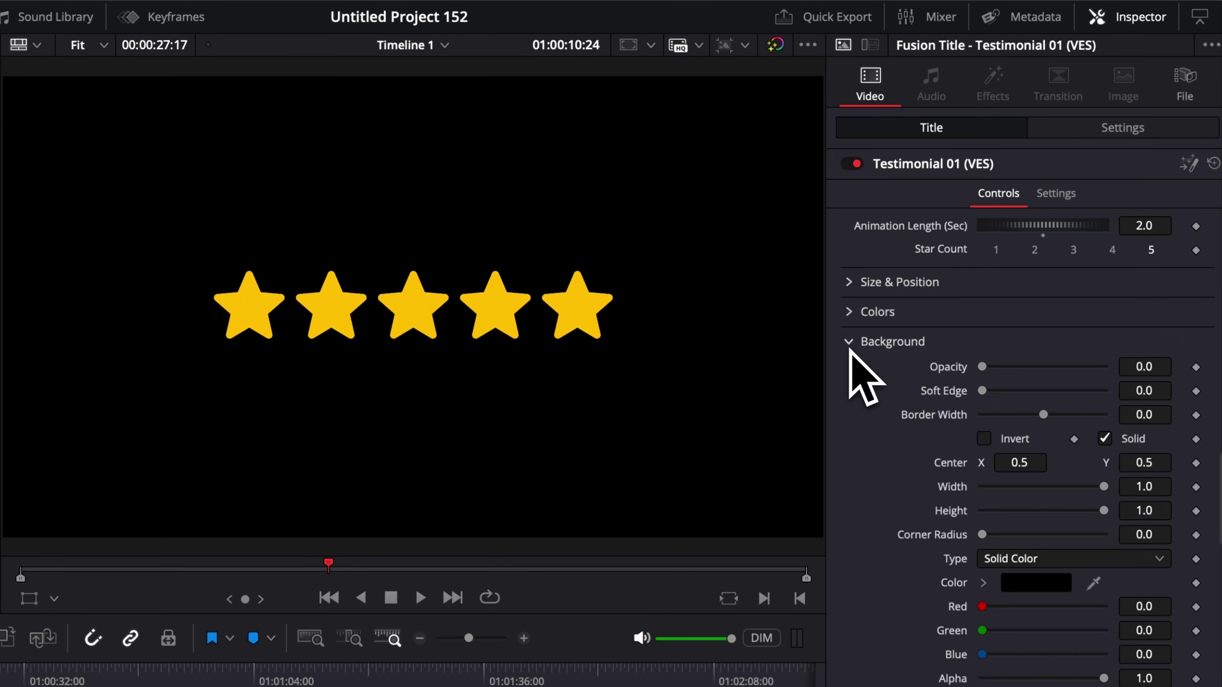
left_click(848, 340)
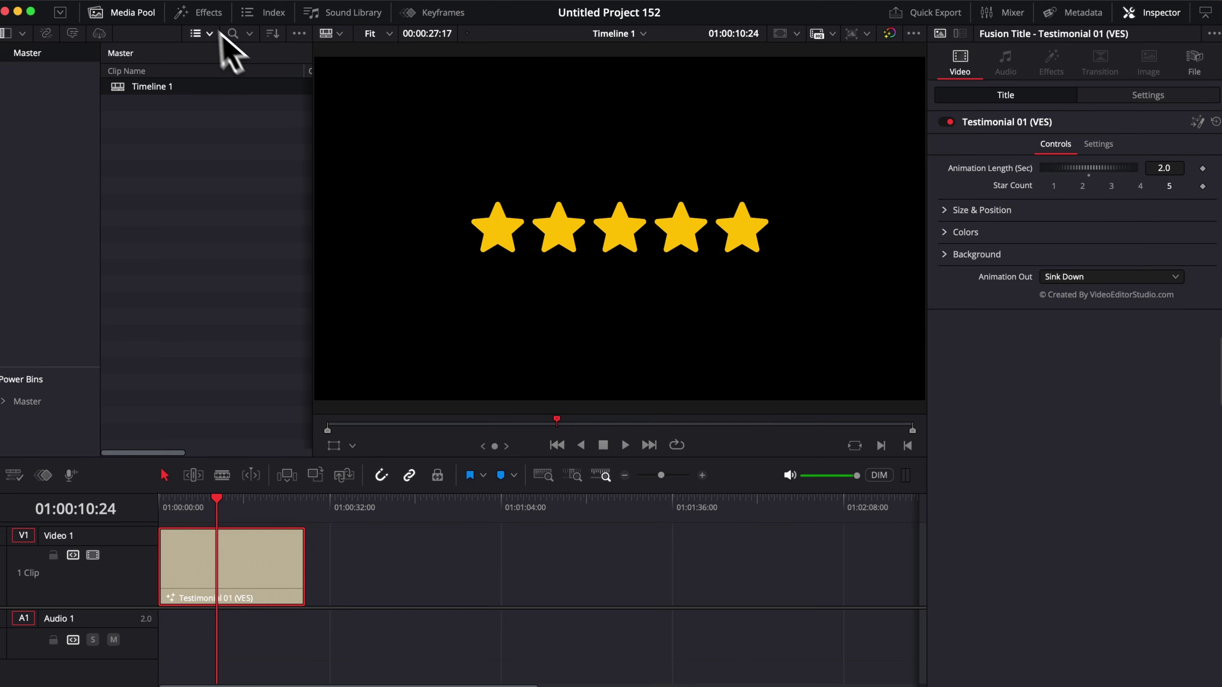
Drag Testimonial 07 (VES) from the Effects library onto V1 after Testimonial 01.
left_click(202, 12)
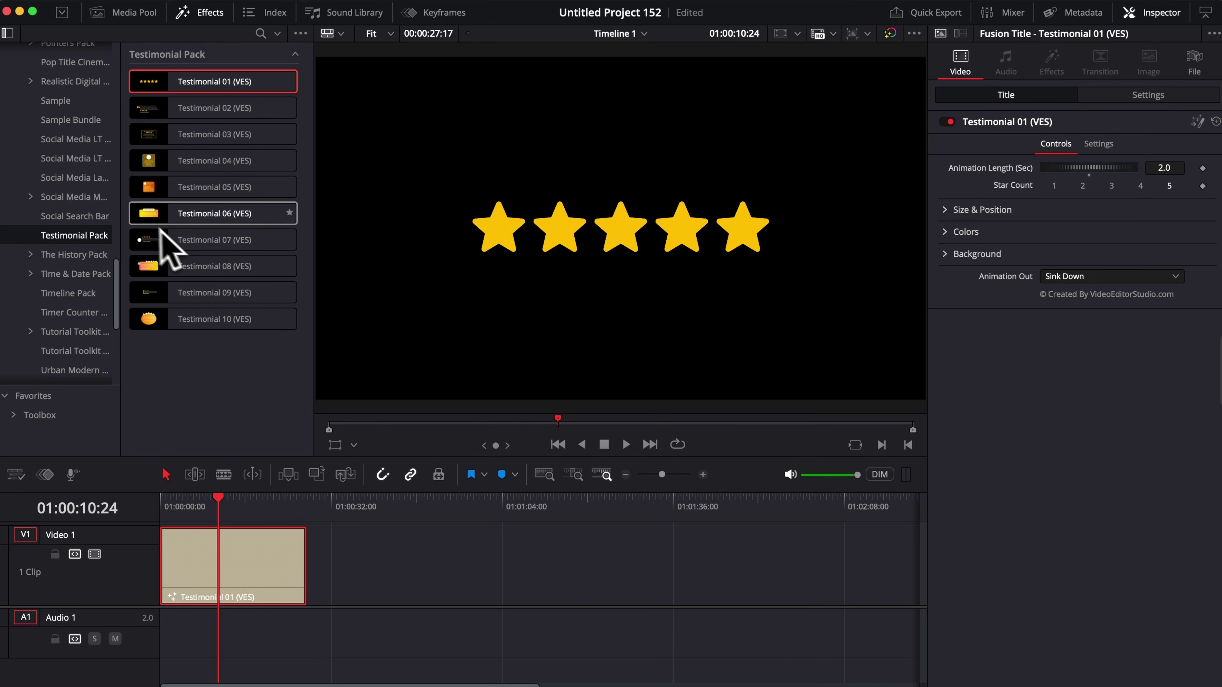
left_click_drag(145, 243, 690, 581)
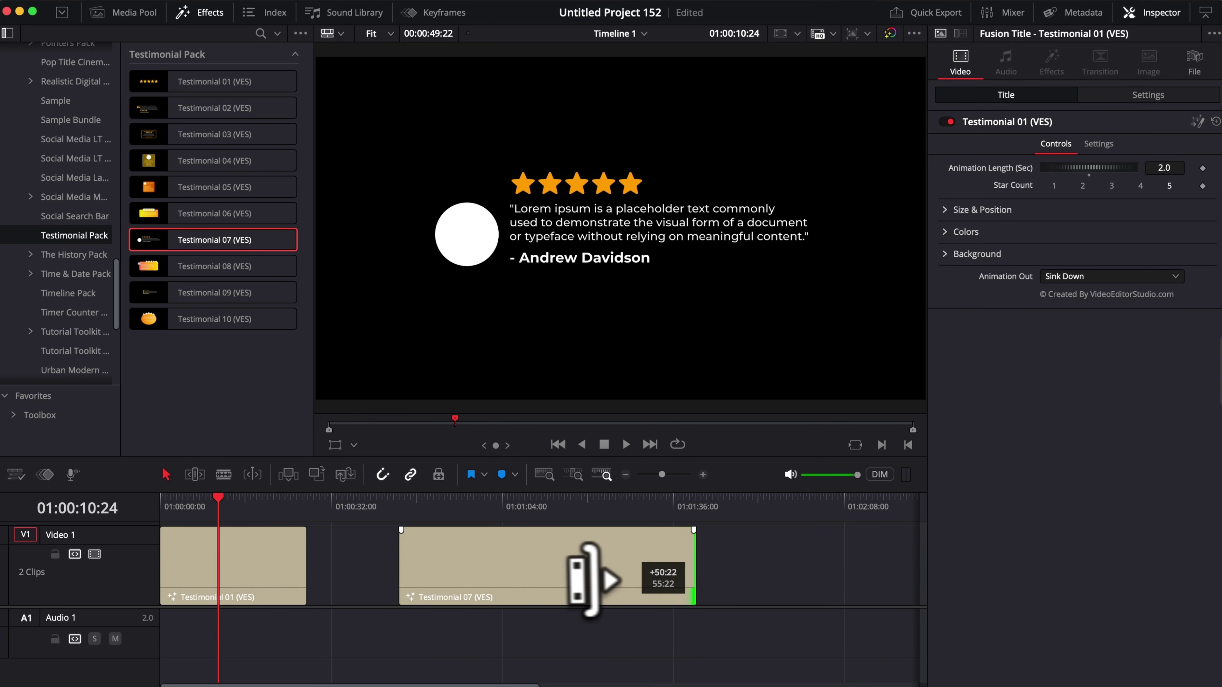
Set the Testimonial 07 Image to 04. Image Framed [ The History Pack ].jpg from Downloads.
left_click(532, 513)
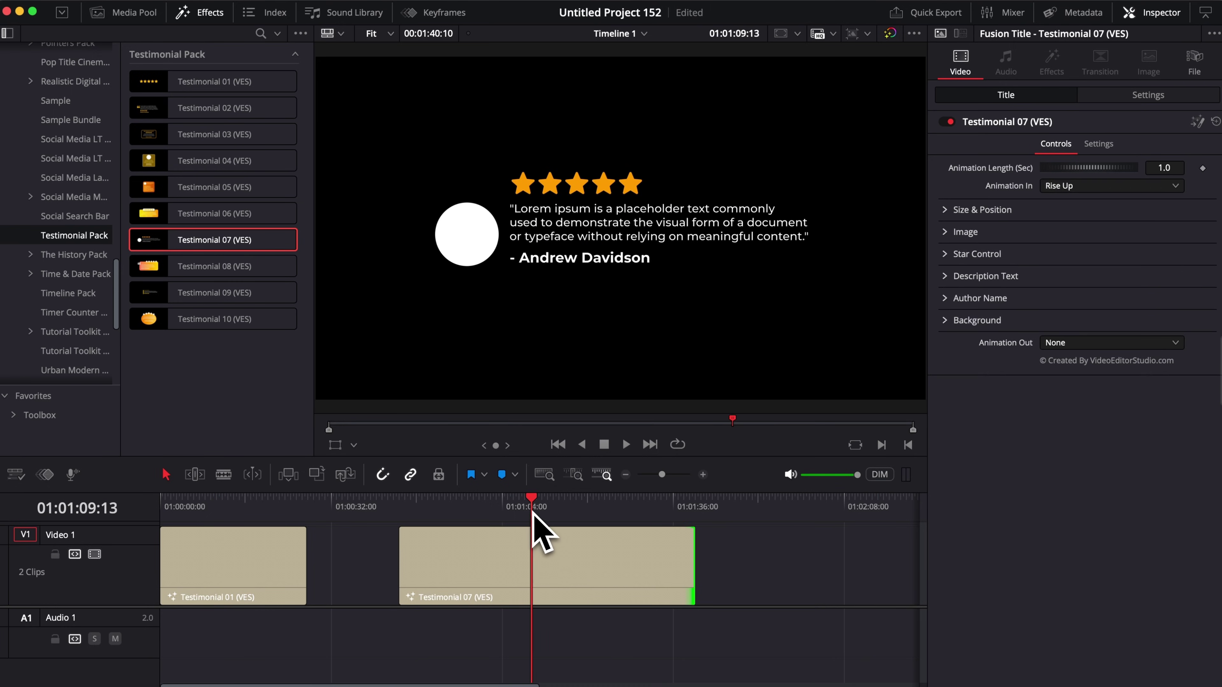
left_click(529, 567)
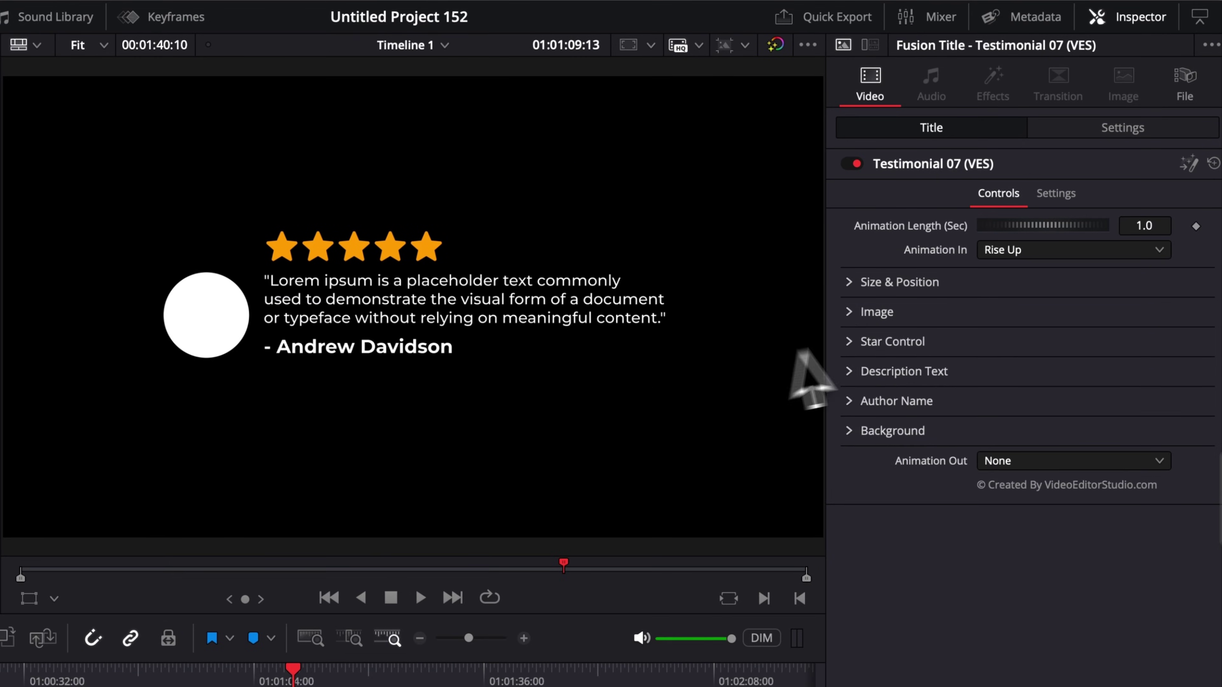
left_click(947, 232)
left_click(1017, 408)
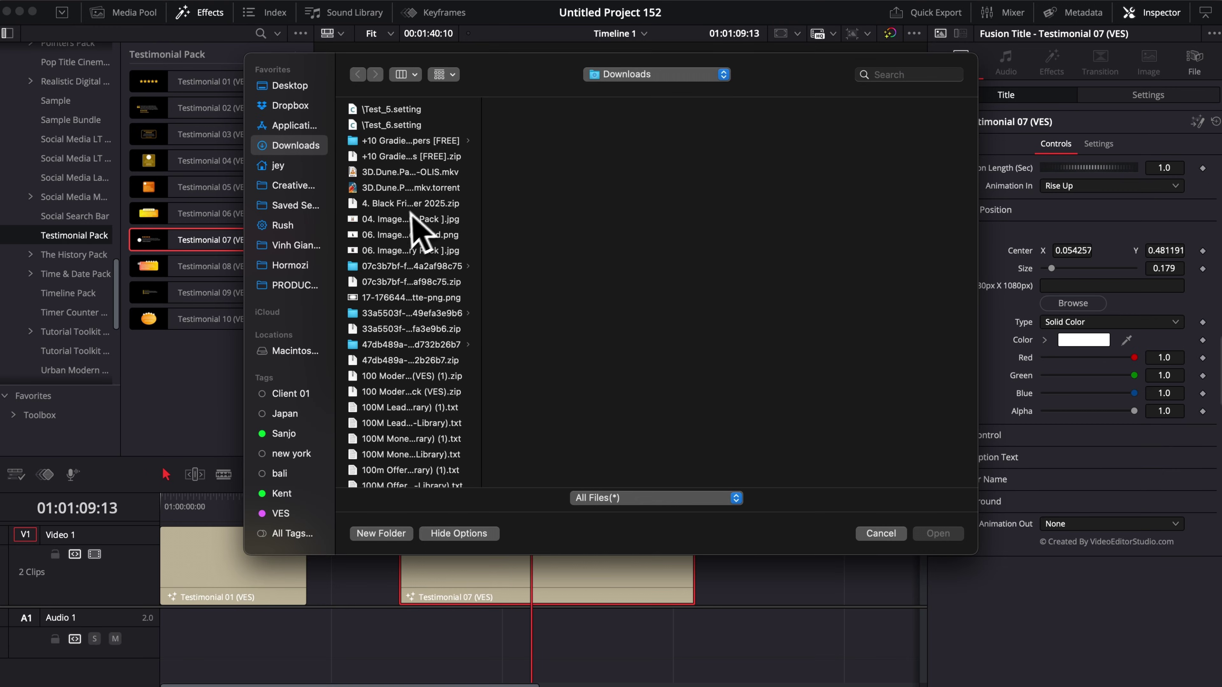
left_click(411, 219)
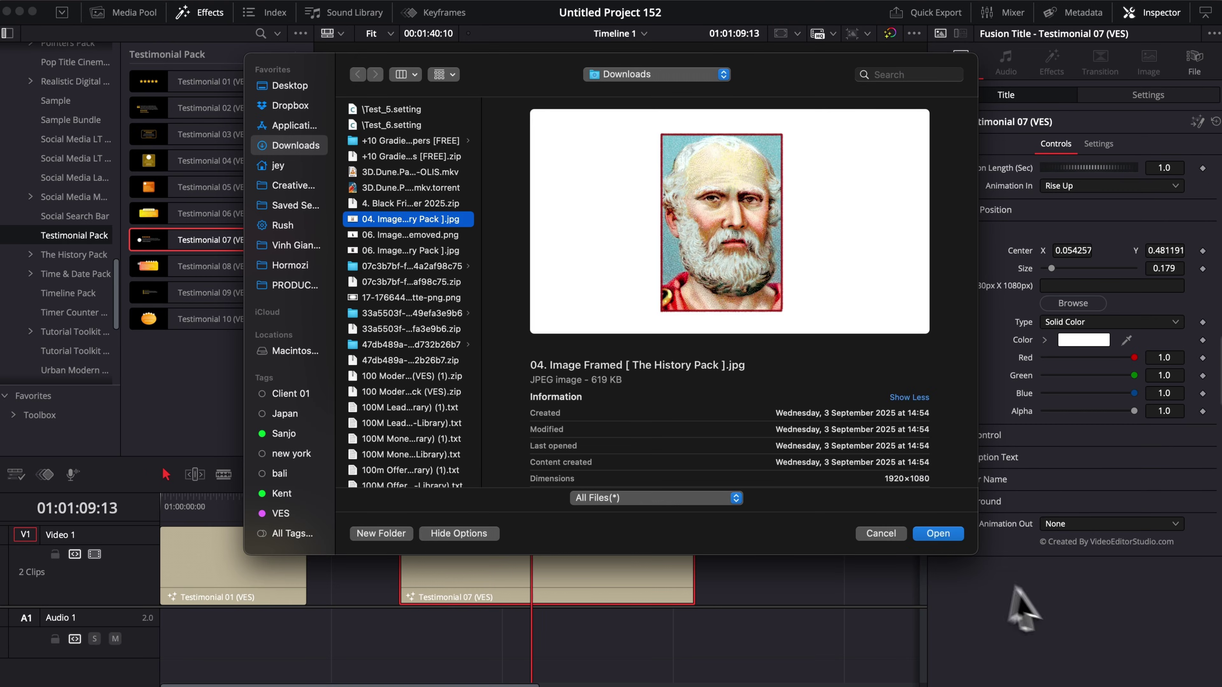
left_click(939, 534)
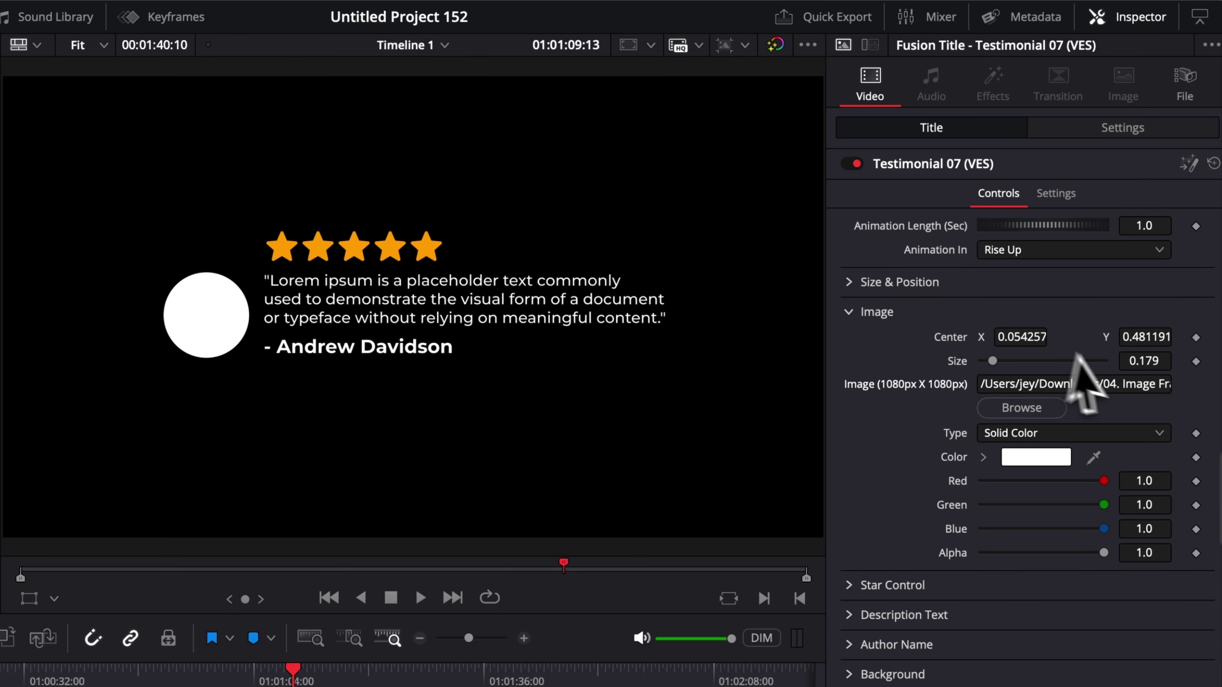
Set the image Size to 0.36 and adjust Center X to frame the man's face, then save.
left_click_drag(997, 361, 1040, 336)
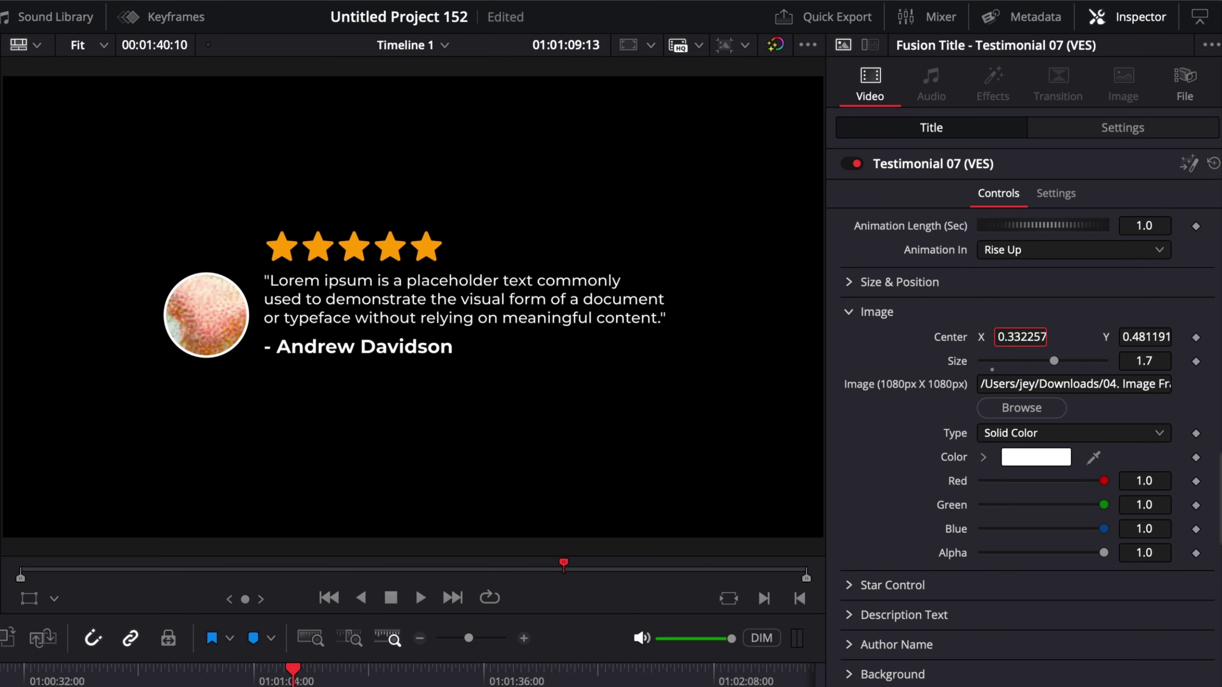
left_click_drag(1056, 365, 1005, 370)
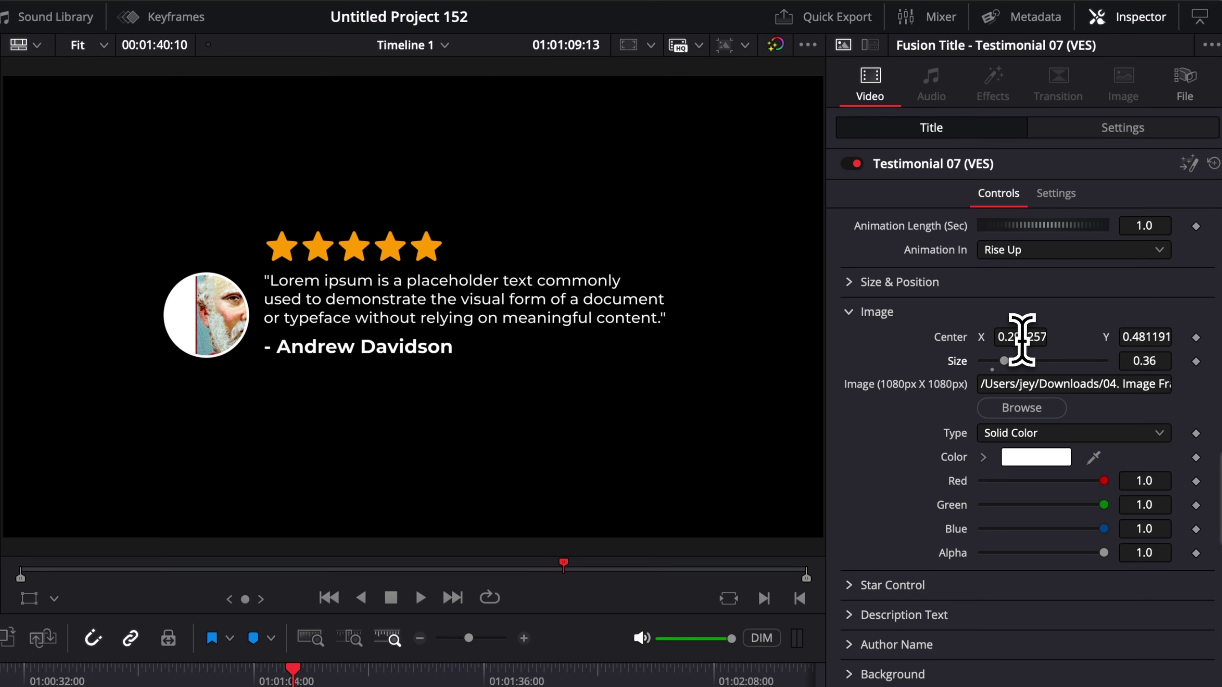
left_click_drag(1020, 337, 1034, 337)
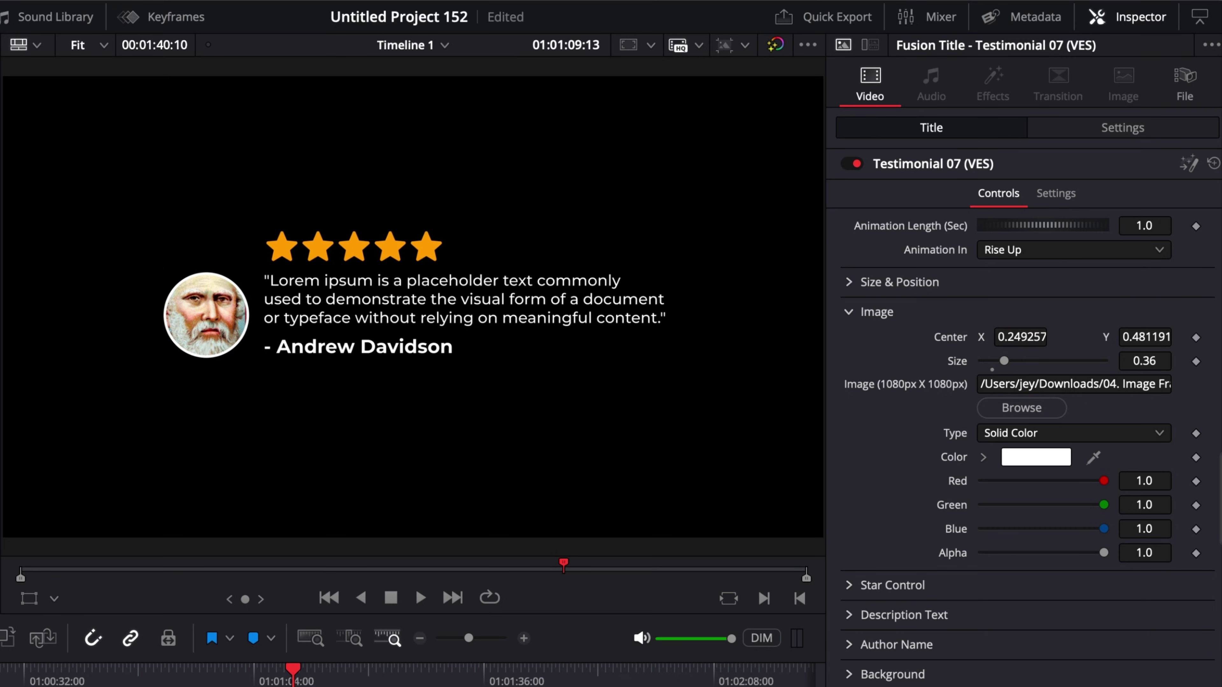
key("super+s")
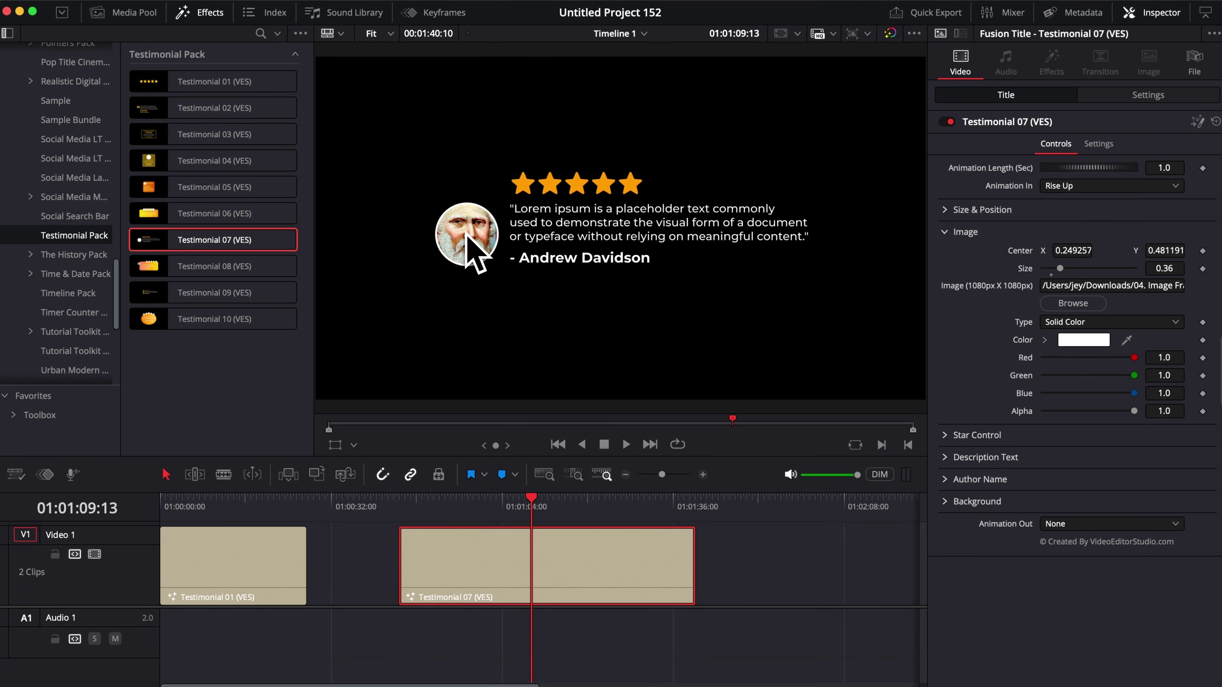
Move the whole testimonial lower-left with Size & Position Center X 0.345, Y 0.16.
left_click(949, 231)
left_click(945, 210)
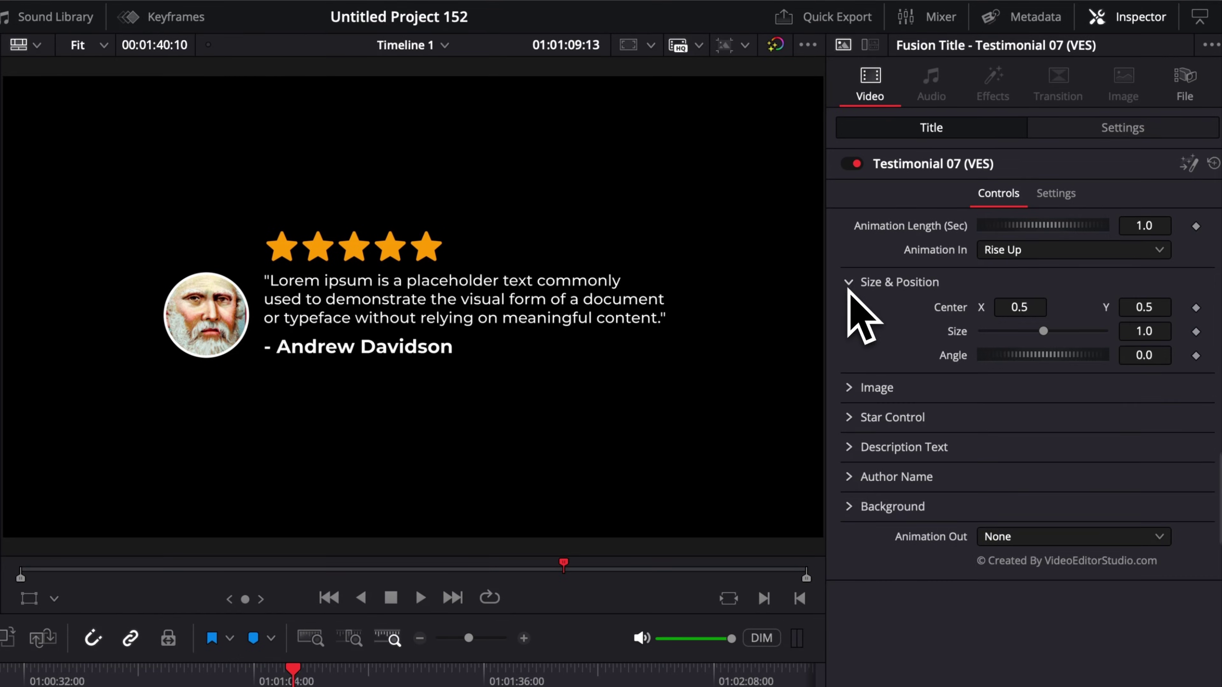
left_click_drag(1021, 308, 991, 308)
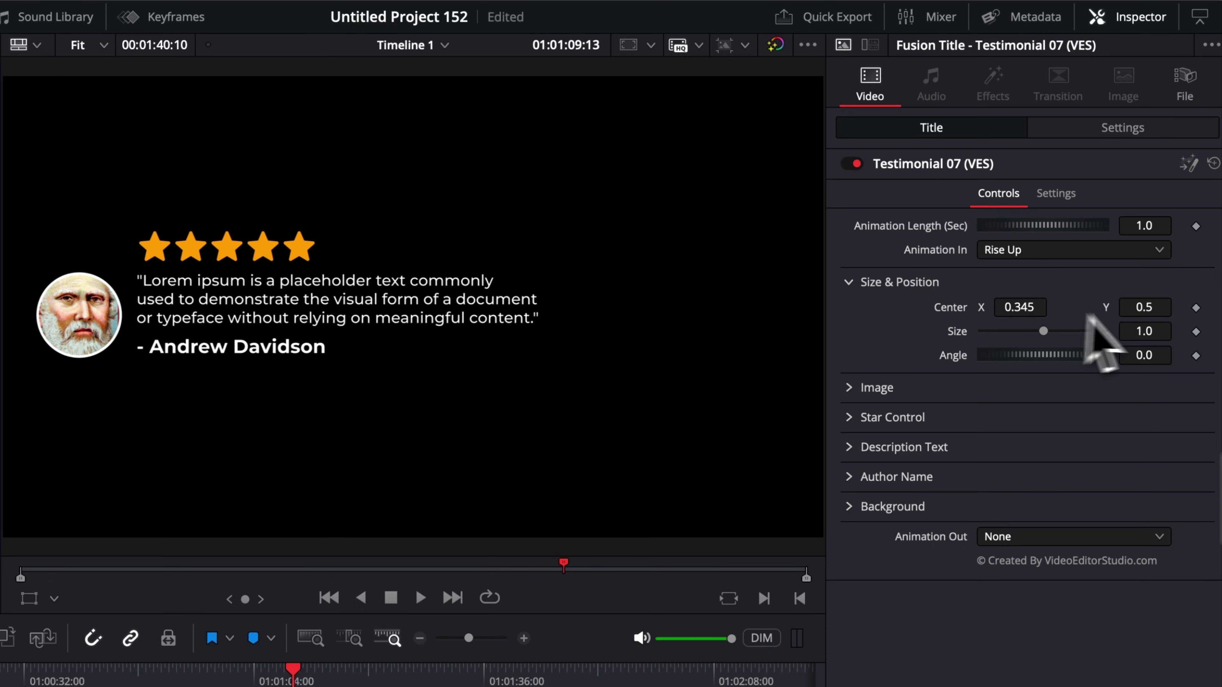
left_click_drag(1143, 307, 1079, 307)
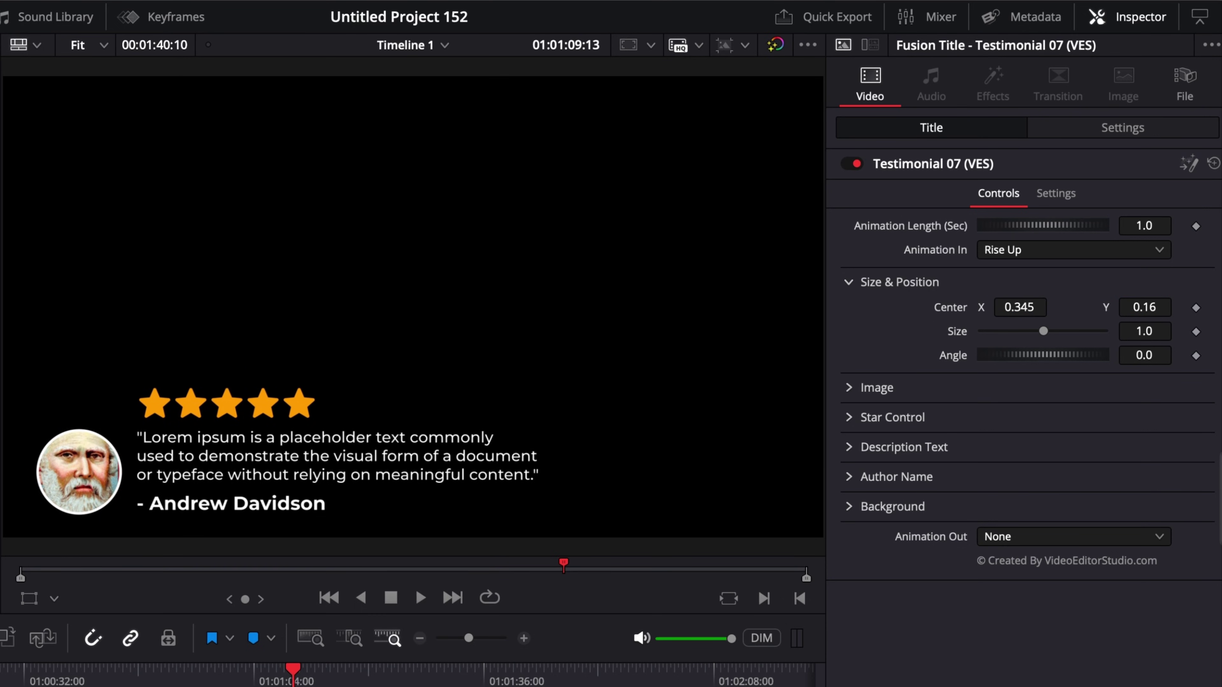
Expand Star Control and reduce the Star Count to 3.
left_click(848, 282)
left_click(848, 341)
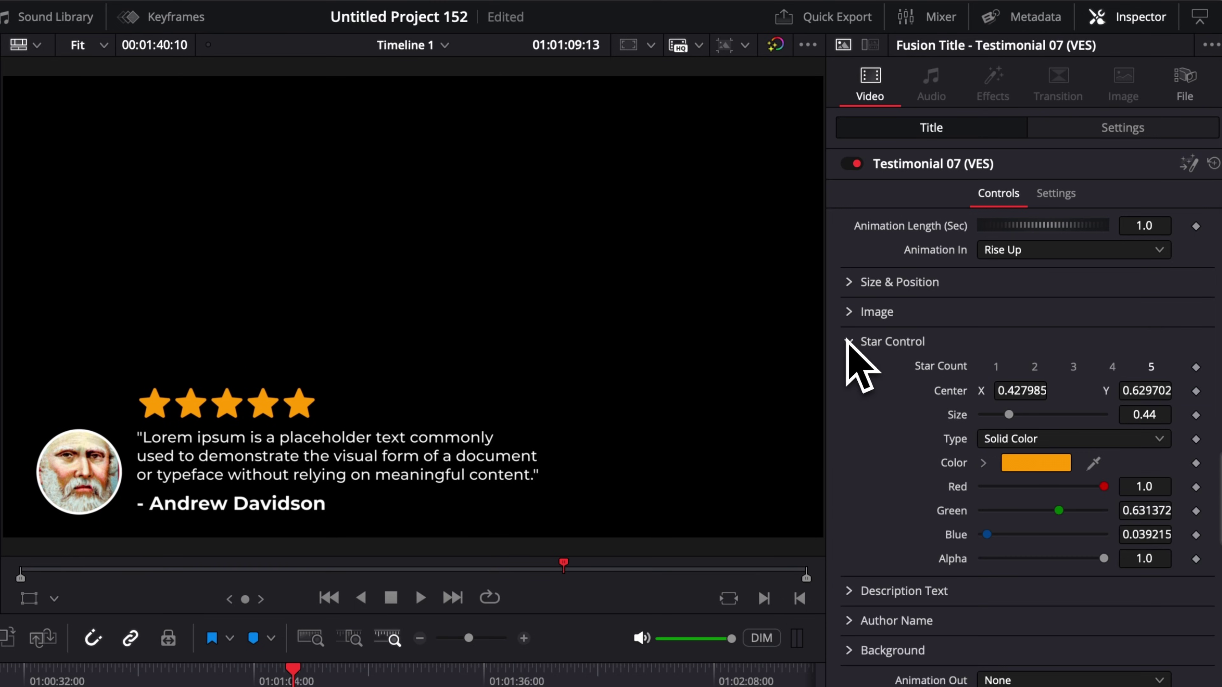
left_click(1112, 367)
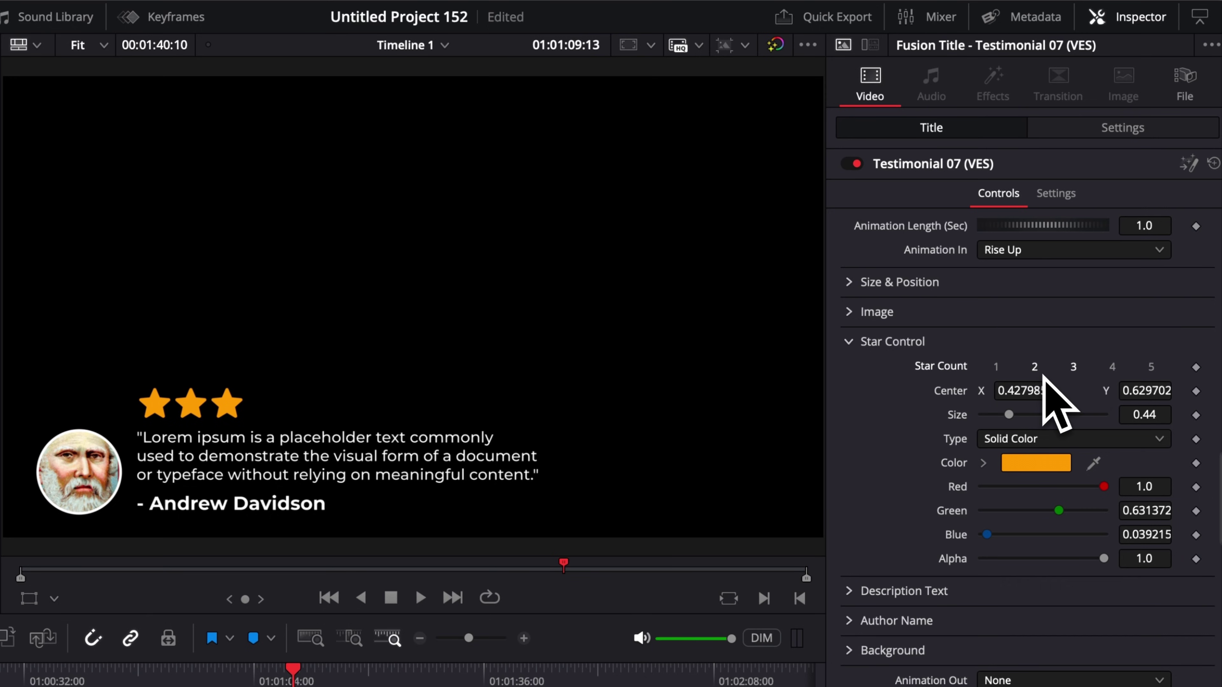
Place the stars beside the author name at center 0.628, 0.416, sized 0.255.
left_click_drag(1018, 390, 1099, 390)
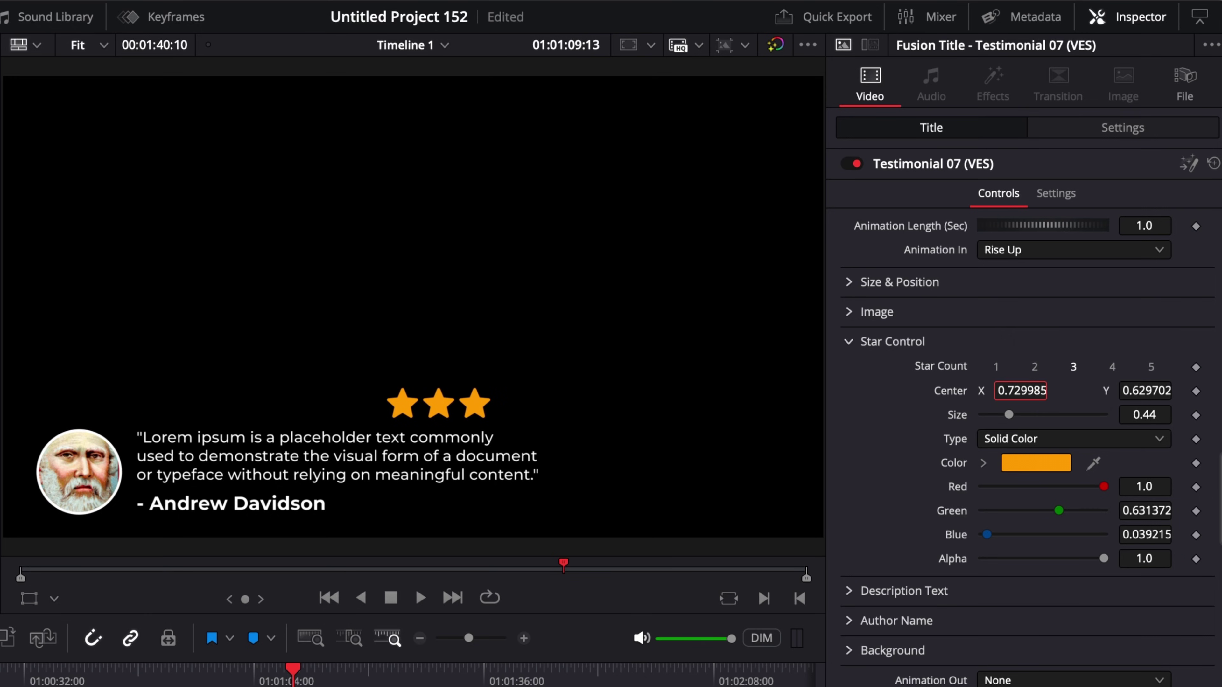
mouse_move(1024, 391)
left_mouse_down()
mouse_move(892, 391)
mouse_move(1024, 390)
left_mouse_up()
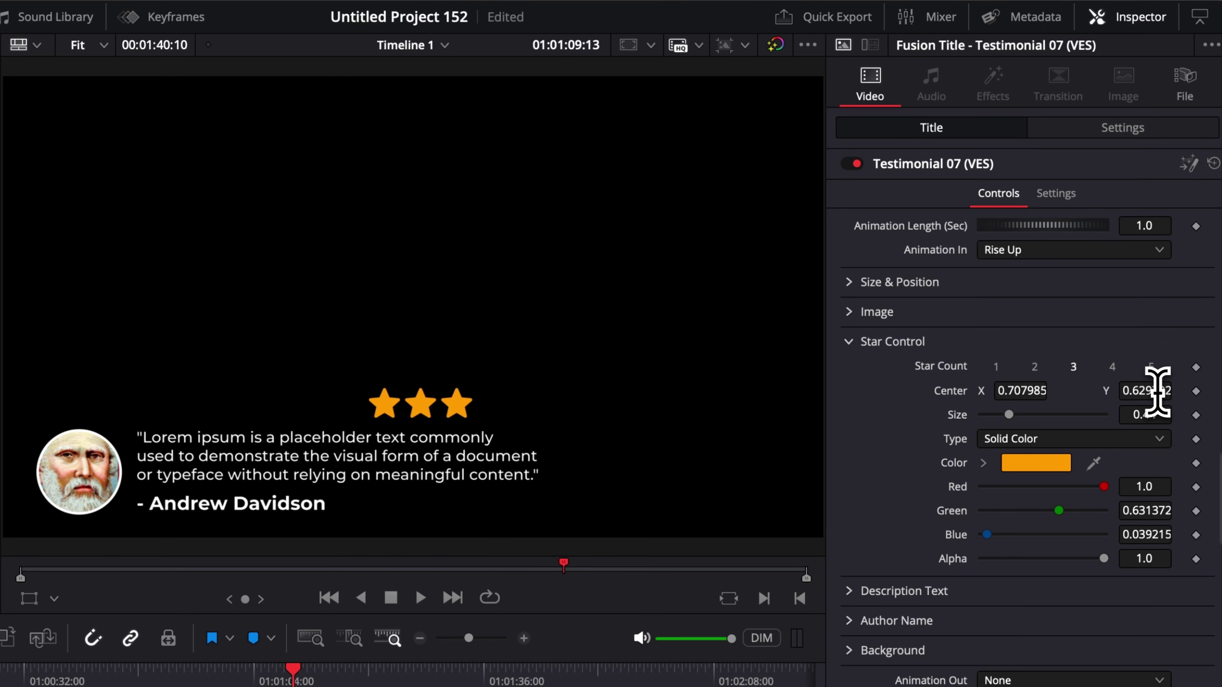
left_click_drag(1157, 391, 1094, 391)
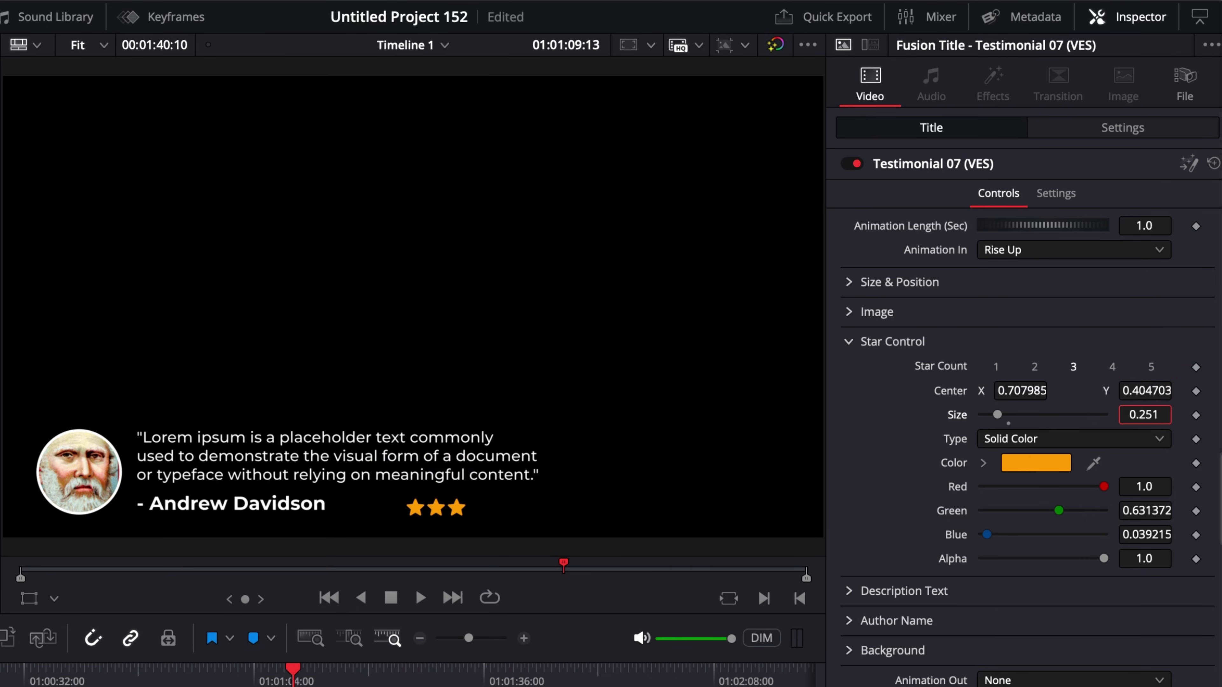
left_click_drag(1025, 390, 1017, 391)
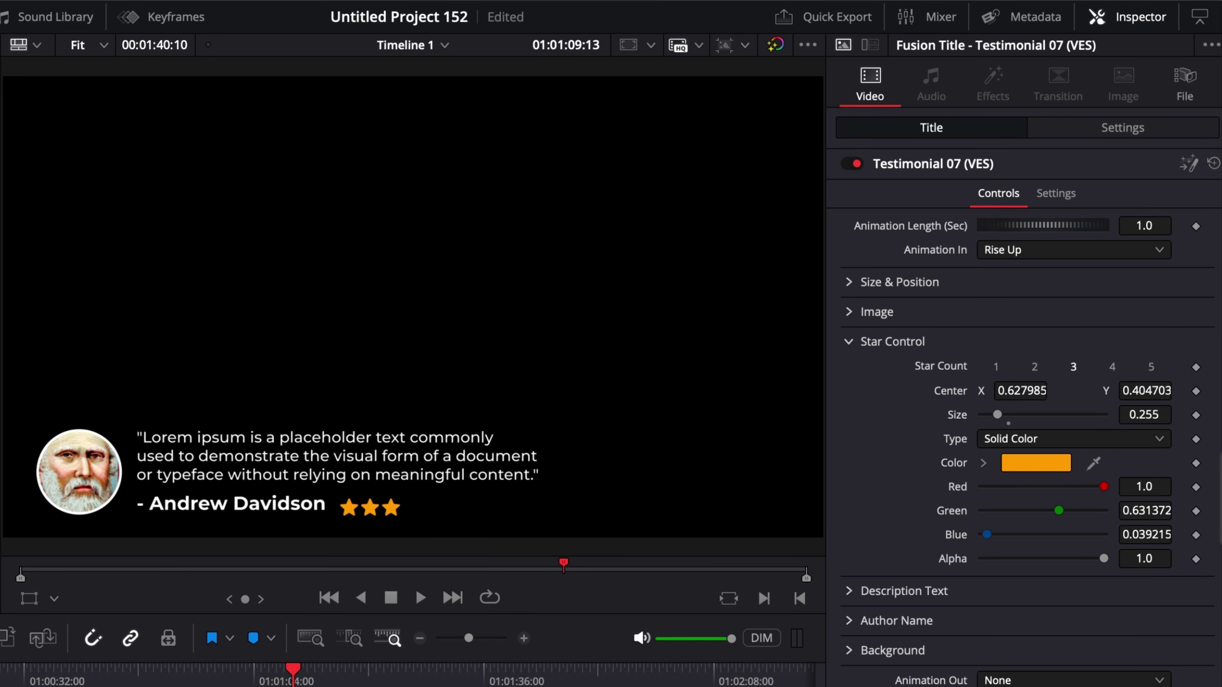
left_click_drag(1151, 387, 1153, 388)
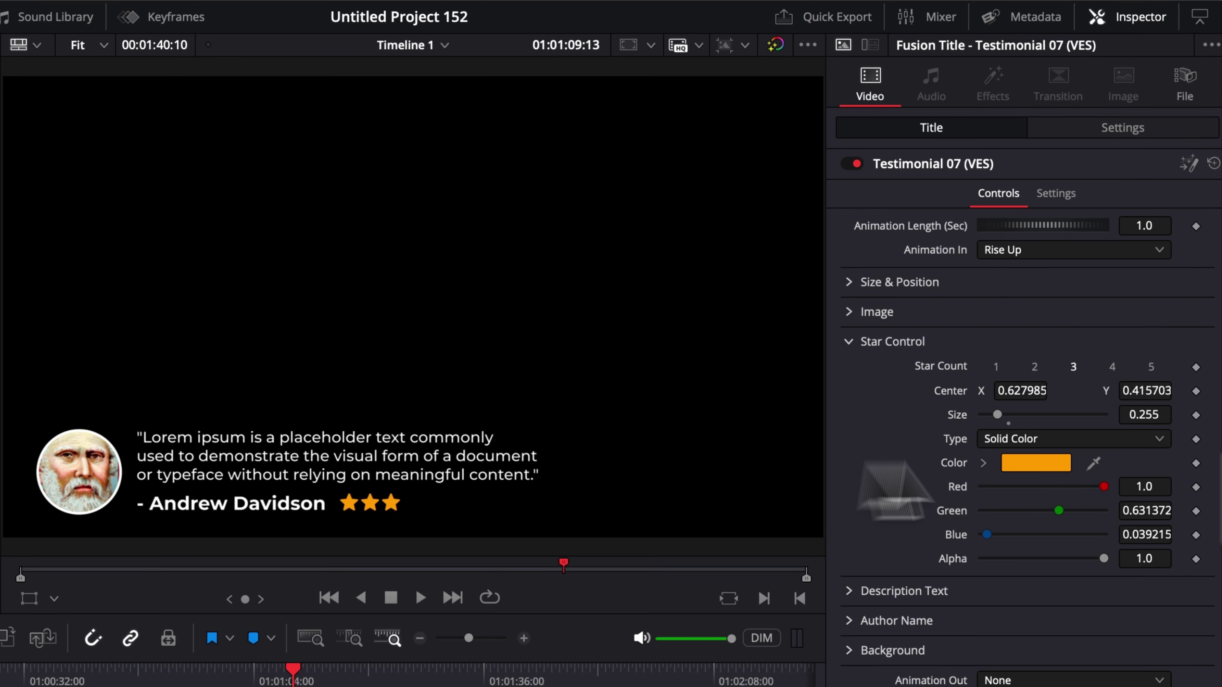
Review the Description Text quote, then show the Montserrat Bold 0.0352 Author Name settings.
left_click(857, 341)
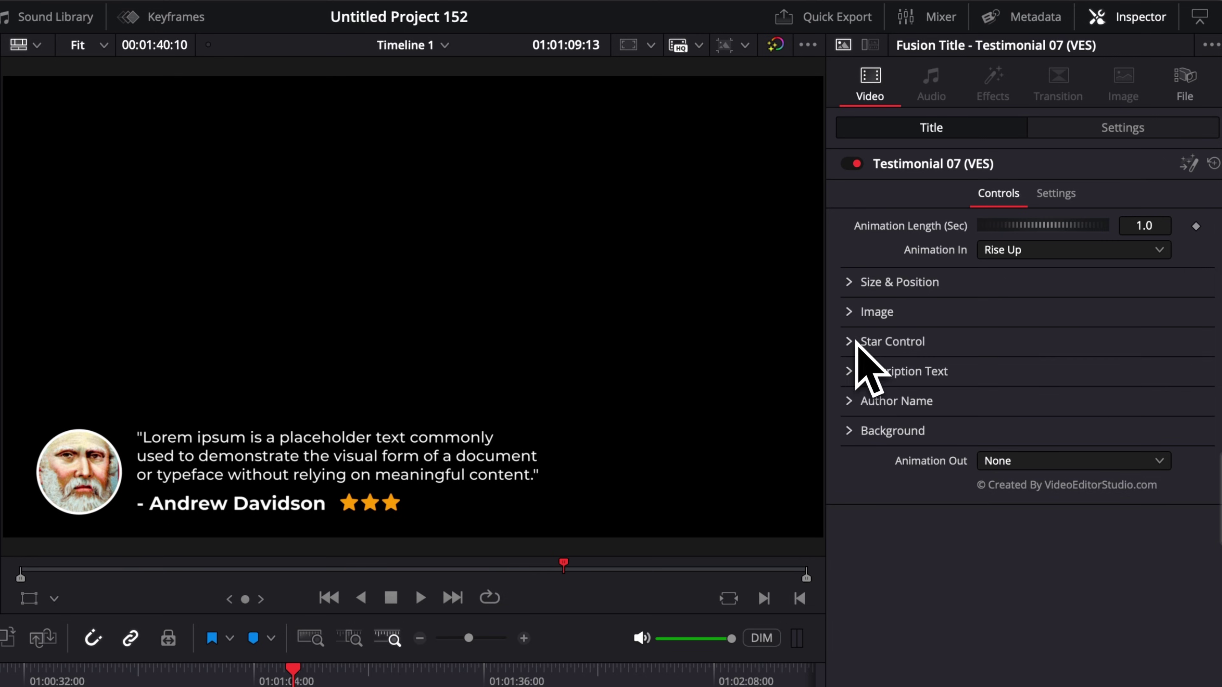
left_click(849, 373)
triple_click(1123, 406)
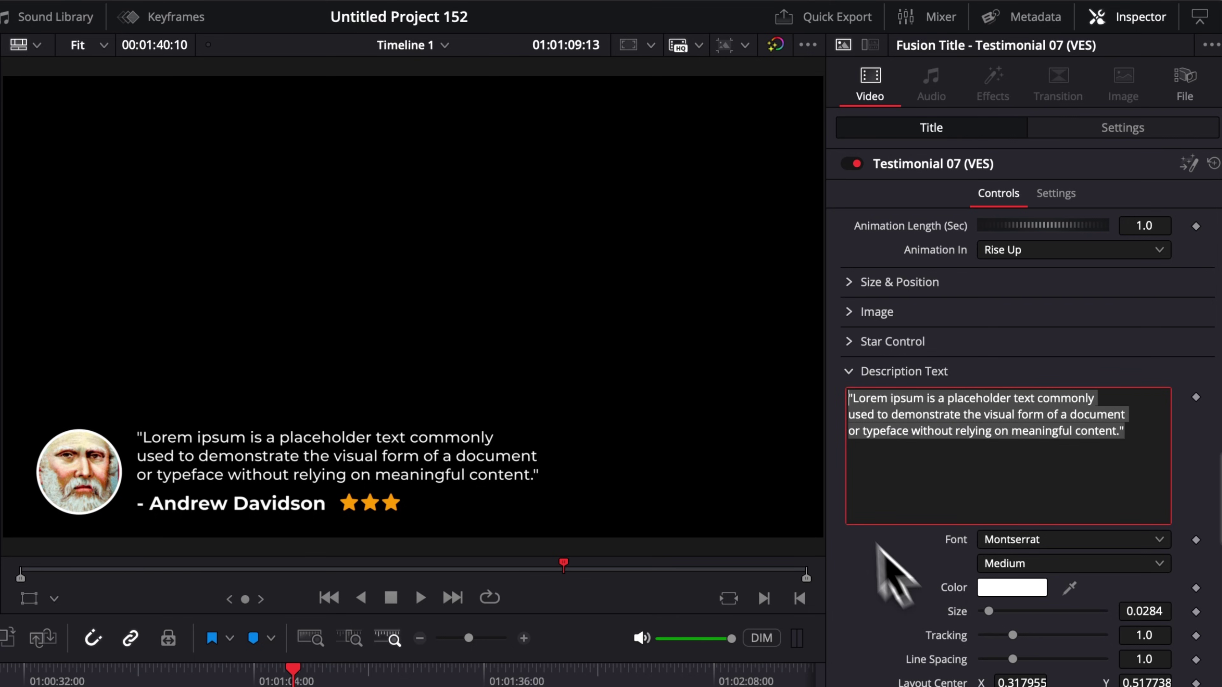
left_click(854, 372)
left_click(849, 400)
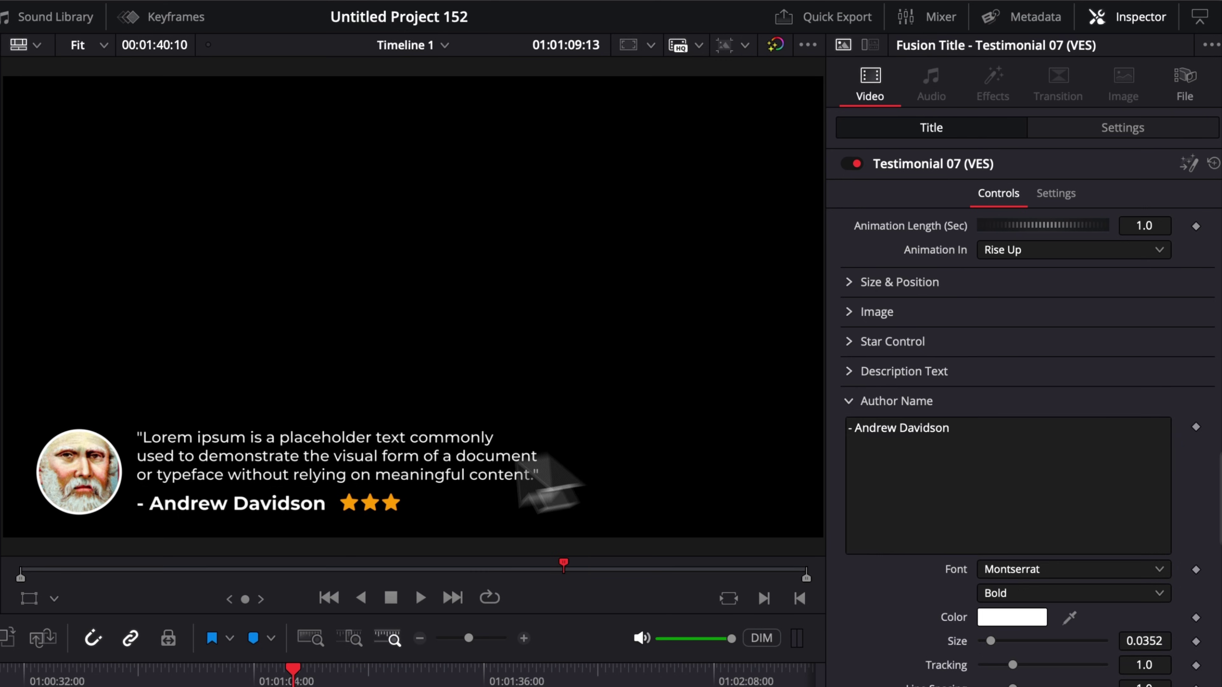